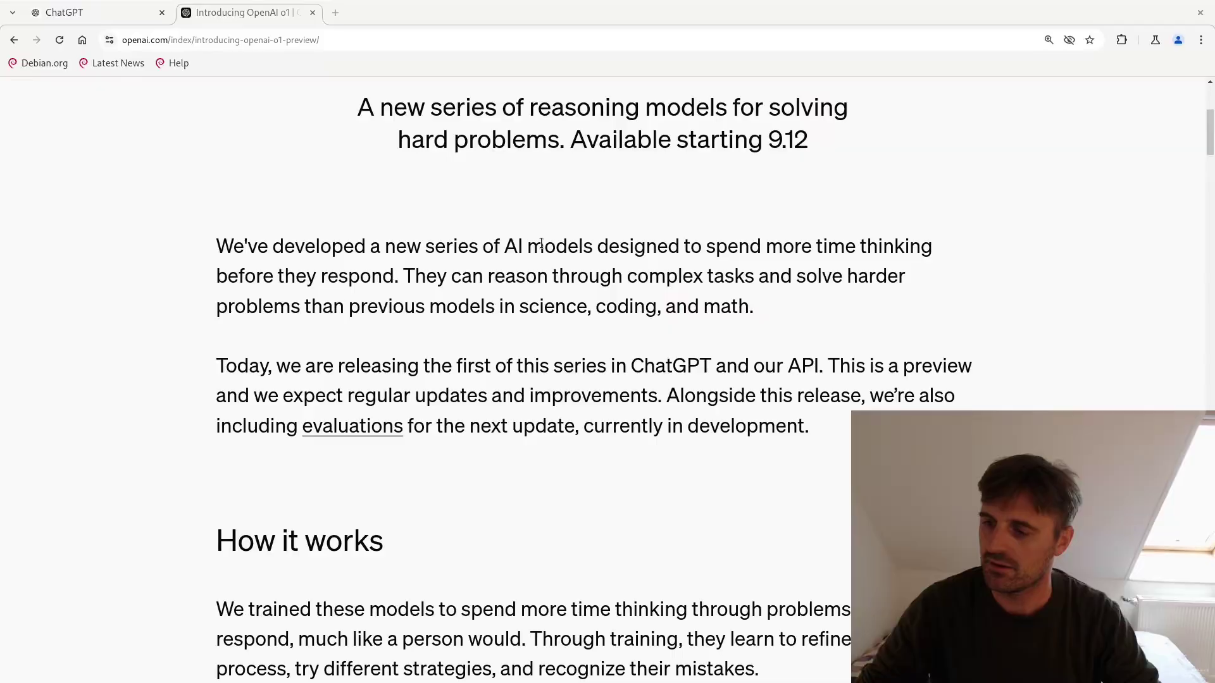
Paste the physicist formalization prompt as plain text into a new o1-preview message
click(111, 18)
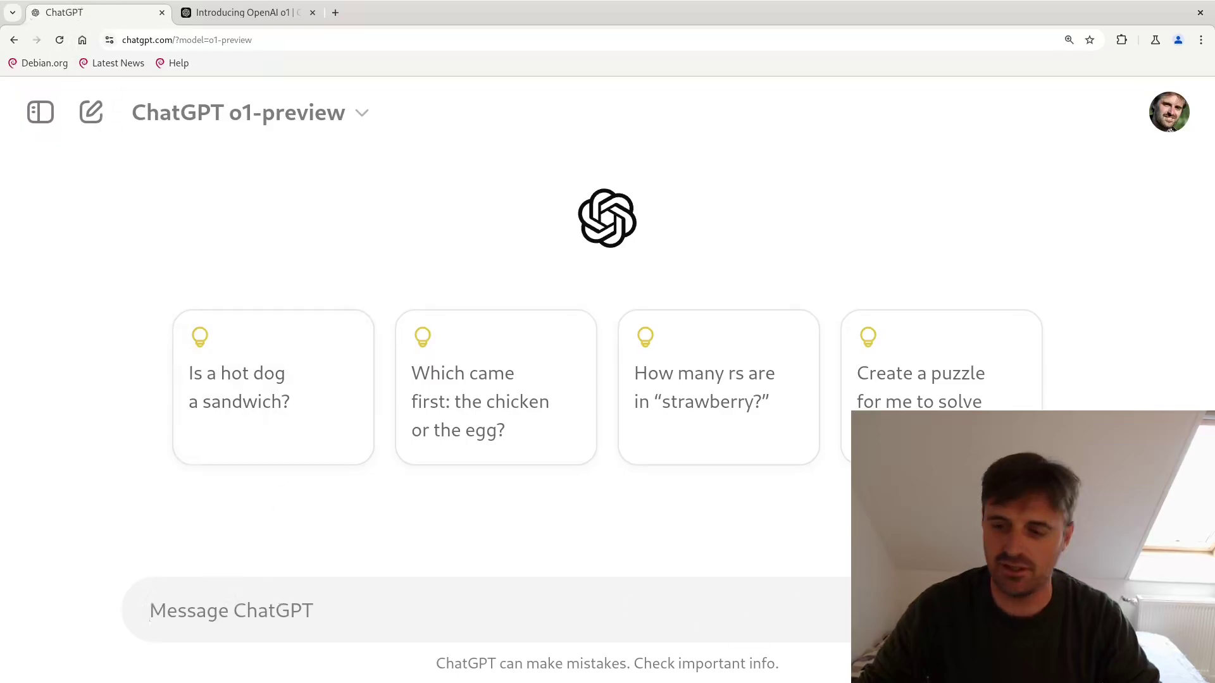
click(314, 609)
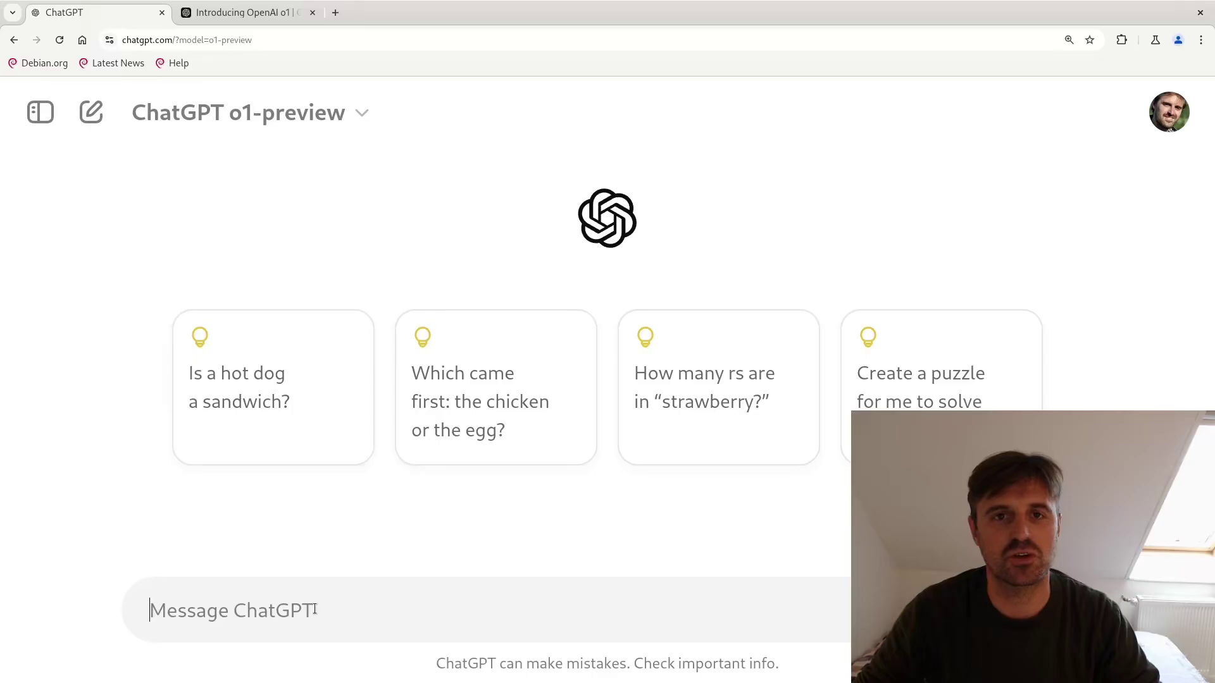
right_click(315, 609)
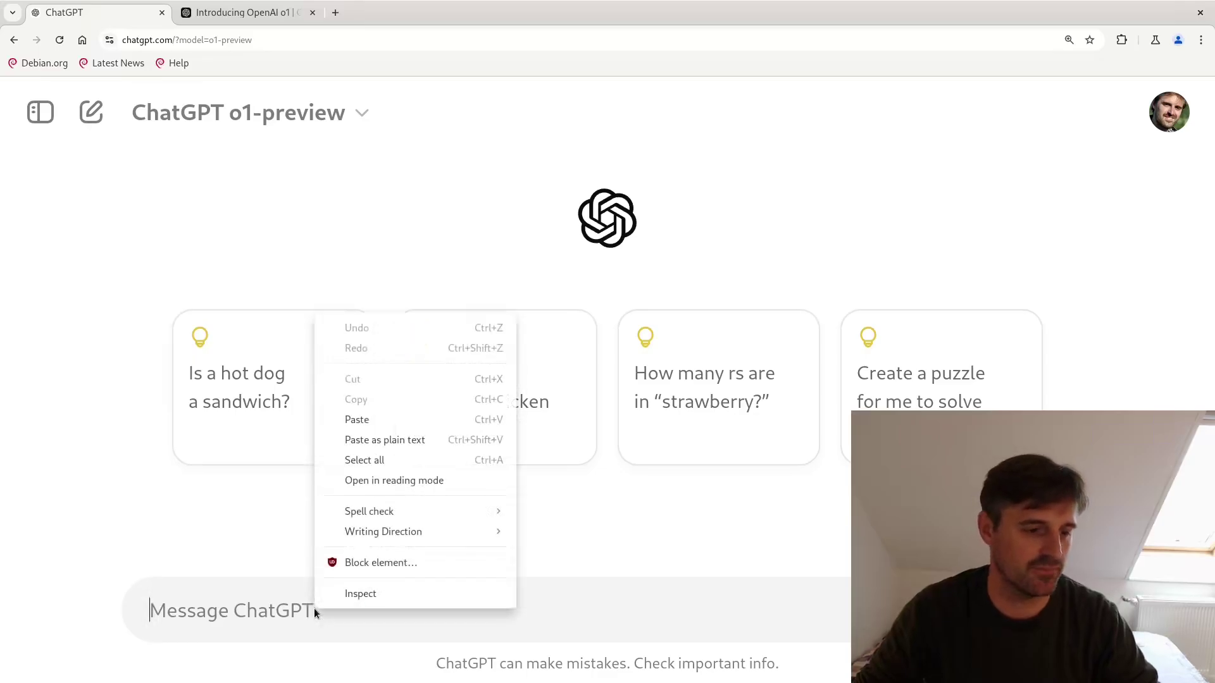
click(424, 439)
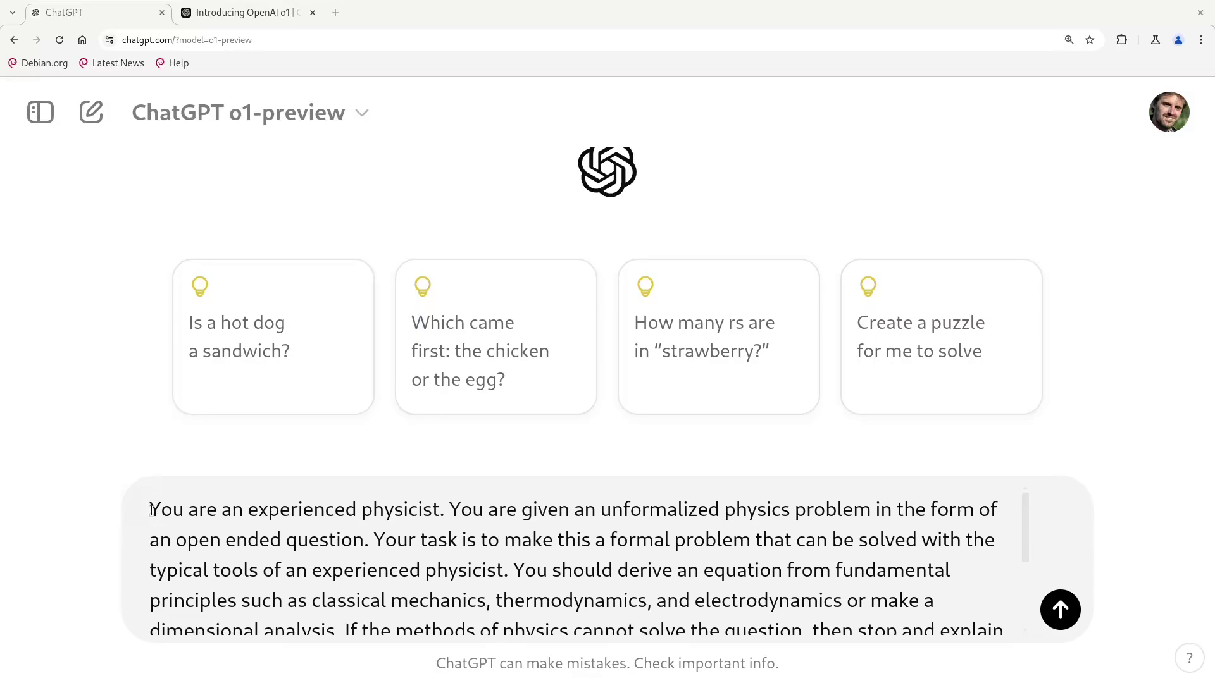
Review the pasted prompt, highlighting the unformalized physics problem and 'open ended question' phrases
drag(152, 510, 448, 519)
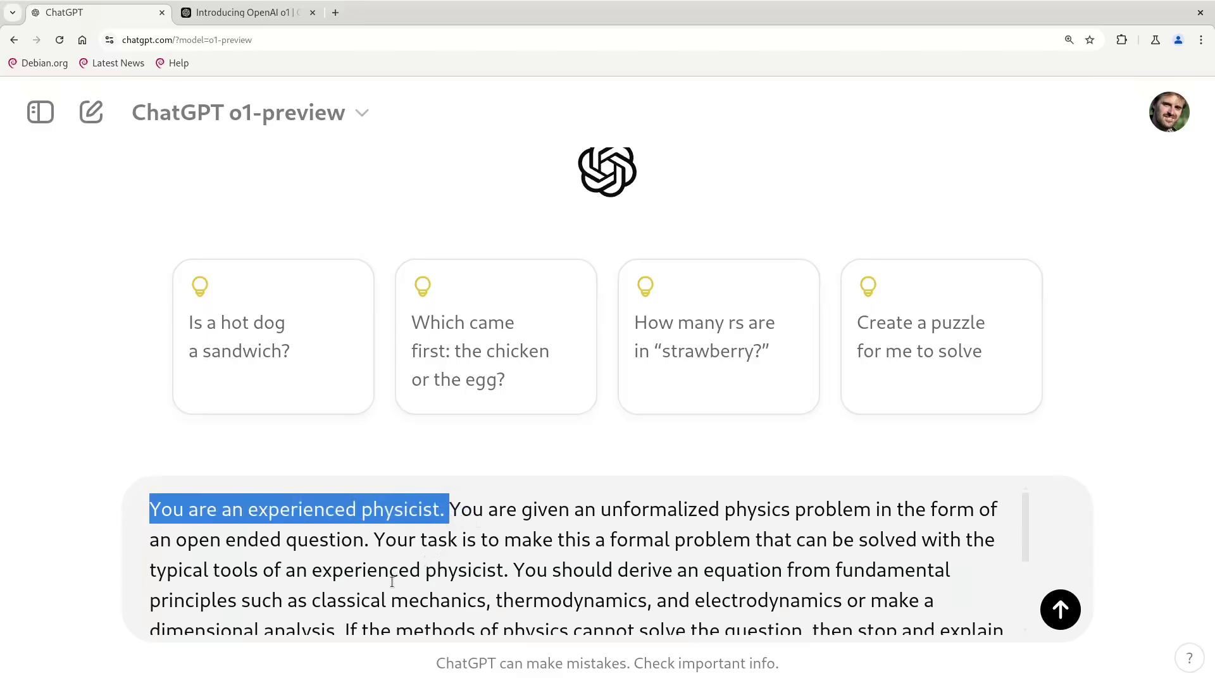
click(491, 512)
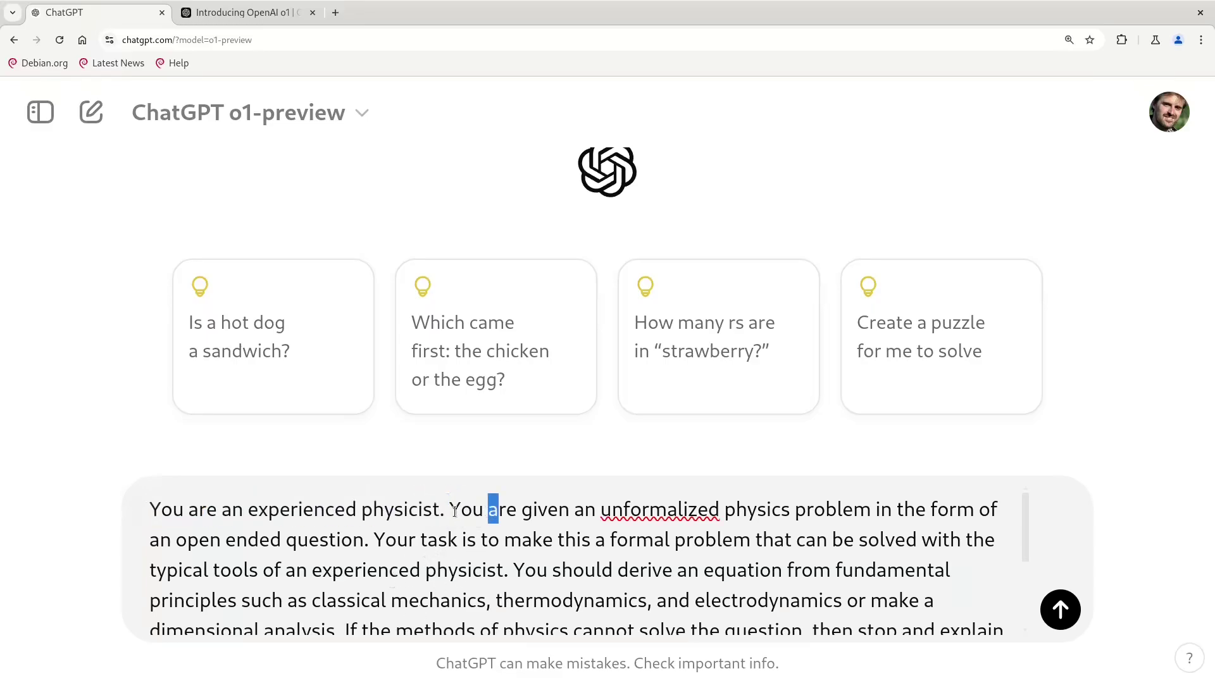
drag(460, 511, 1000, 519)
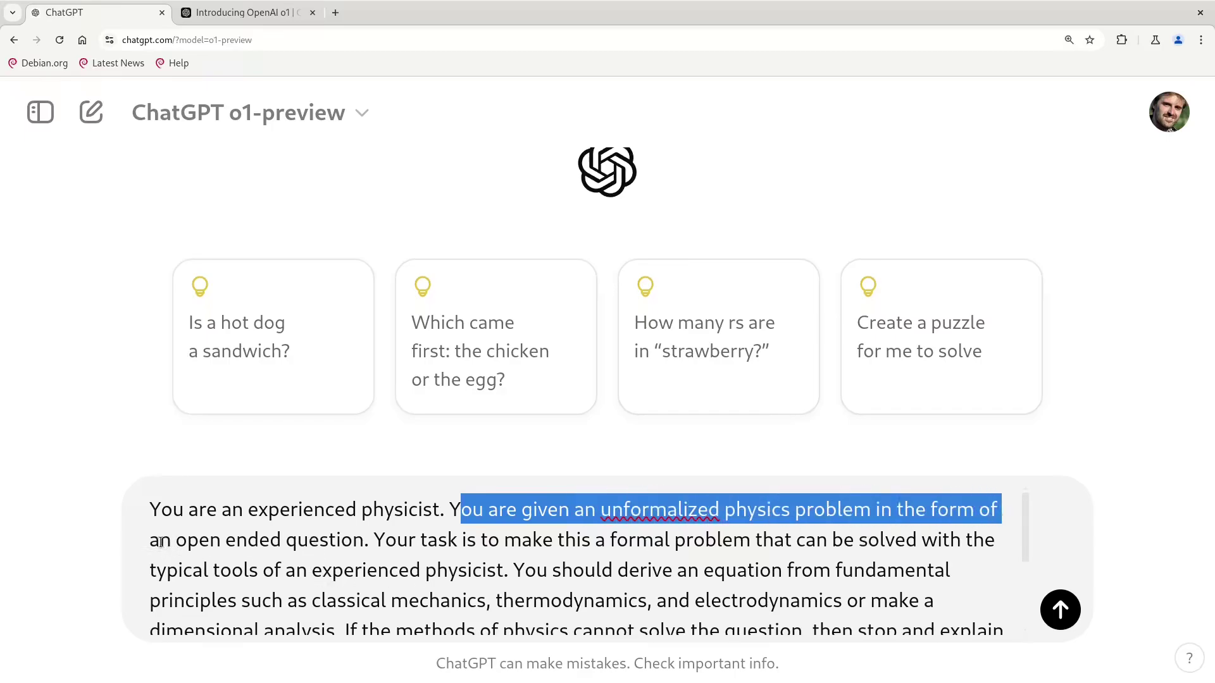
drag(161, 542, 373, 541)
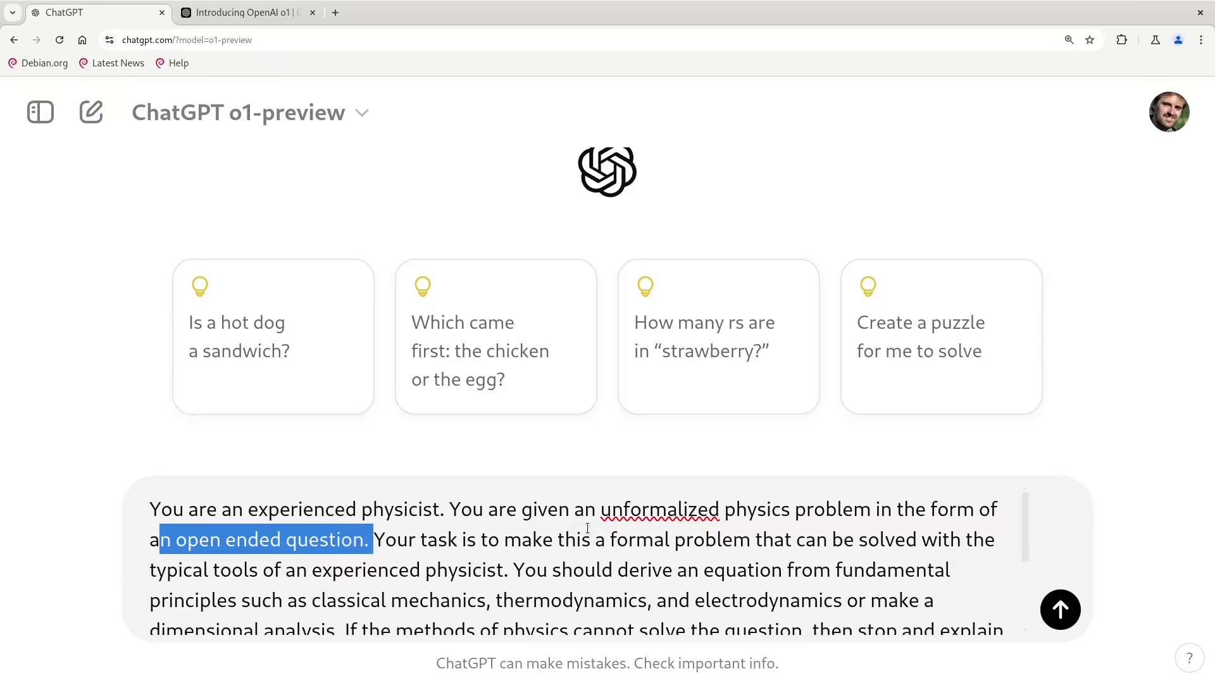
scroll(696, 532, down, 2)
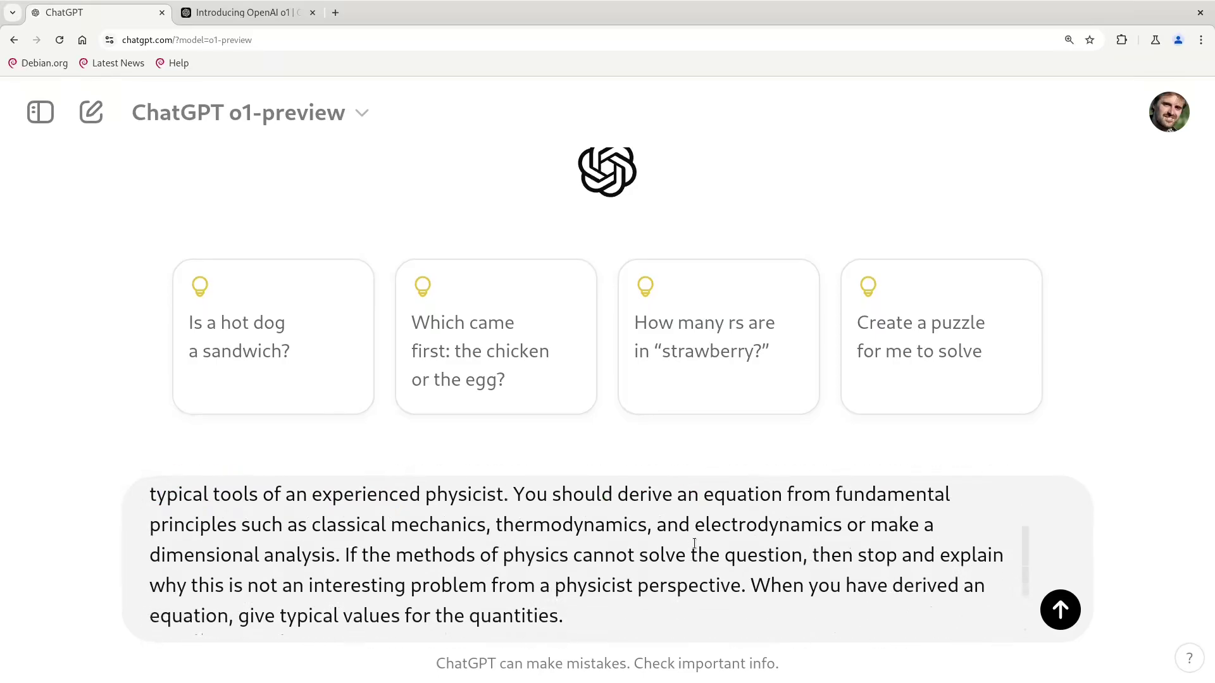
scroll(696, 543, down, 2)
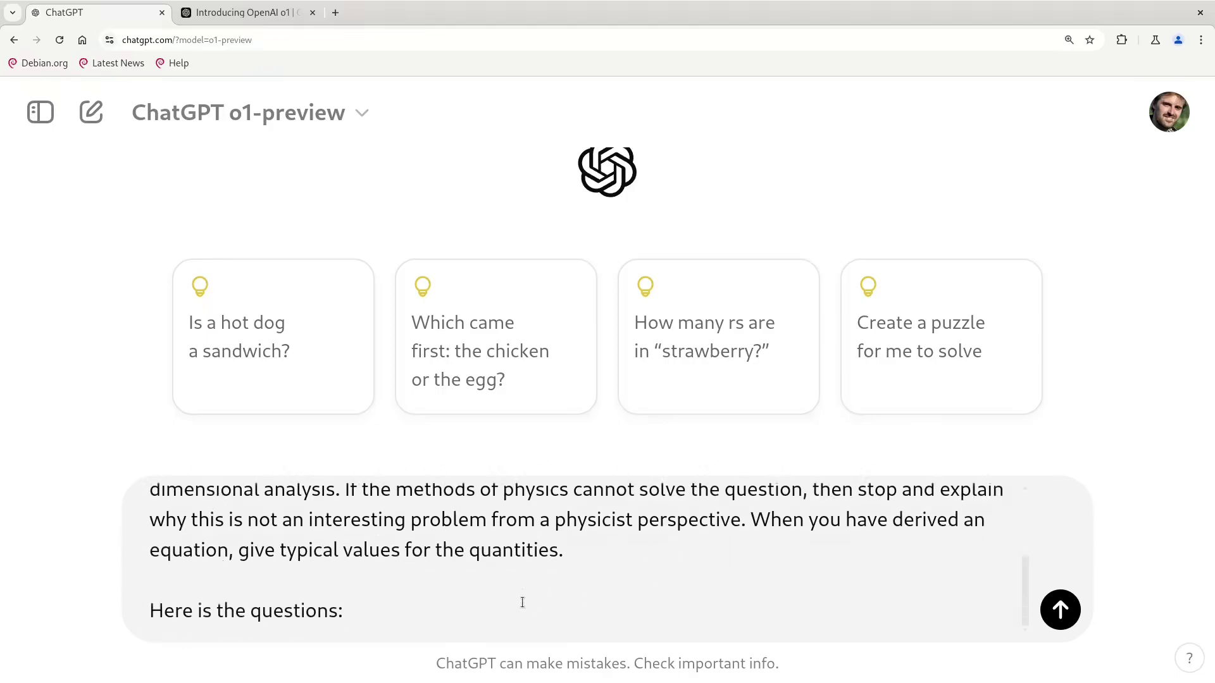
Add the question 'How warm is a hot air ballon?' below the prompt and send it
key(shift+Return)
key(shift+Return)
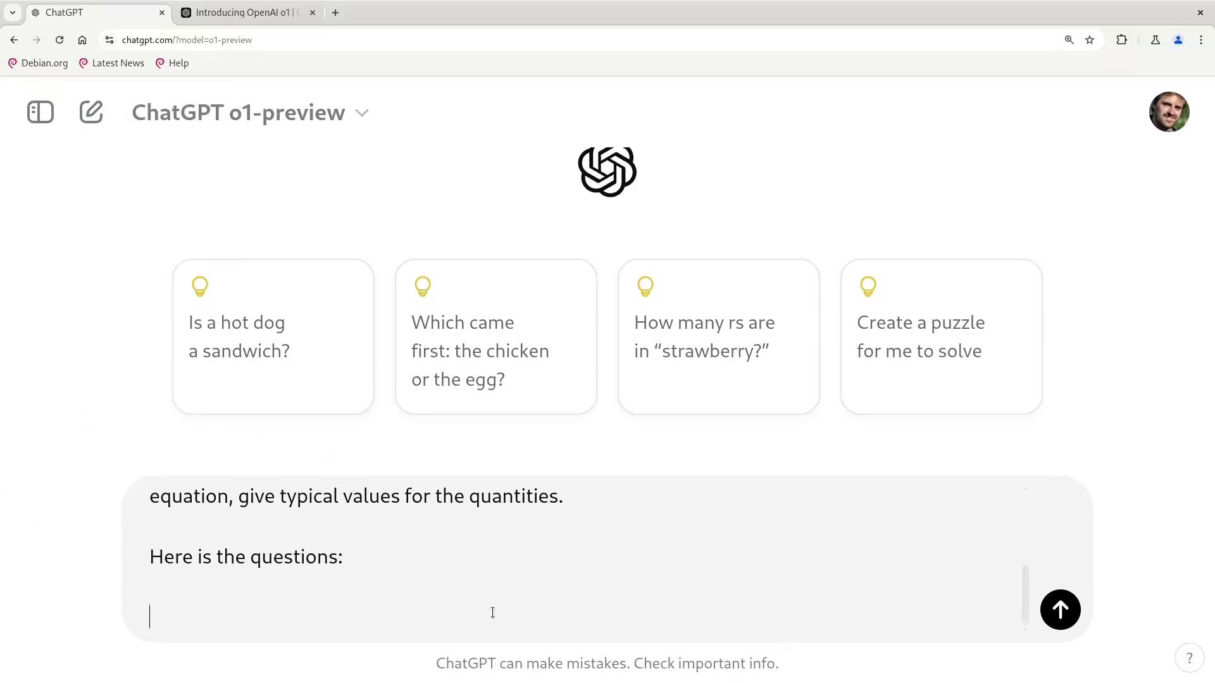
text(How warm is a hot air)
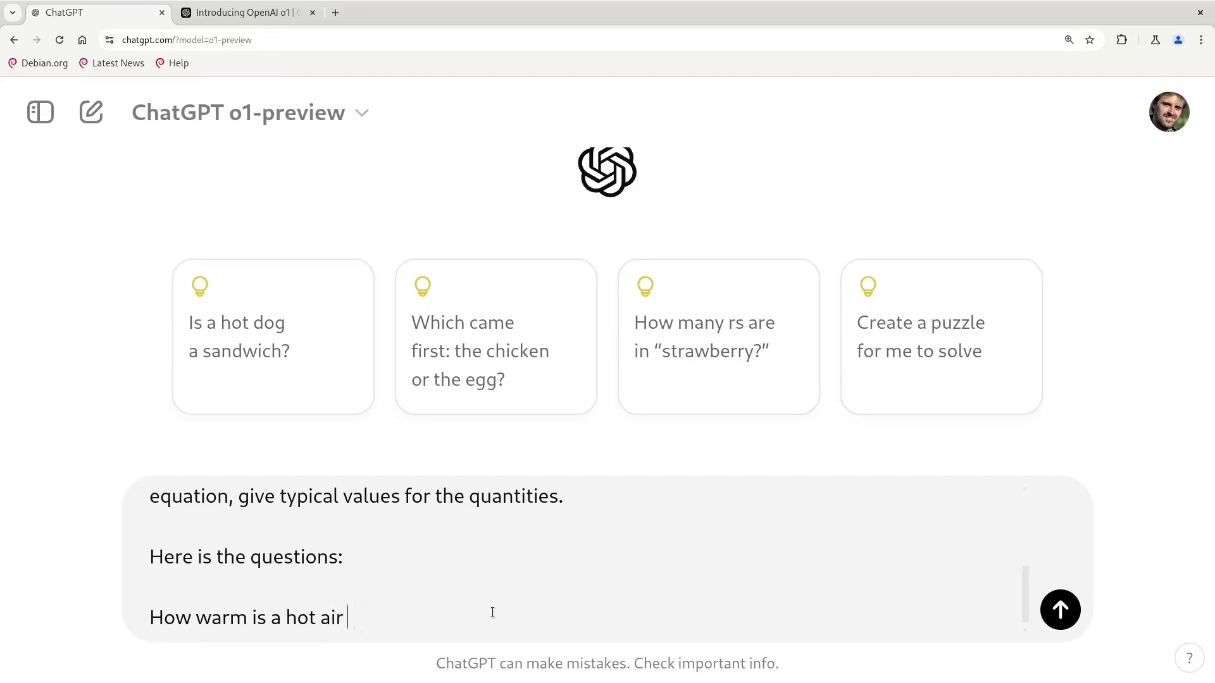
text(ba)
key(Return)
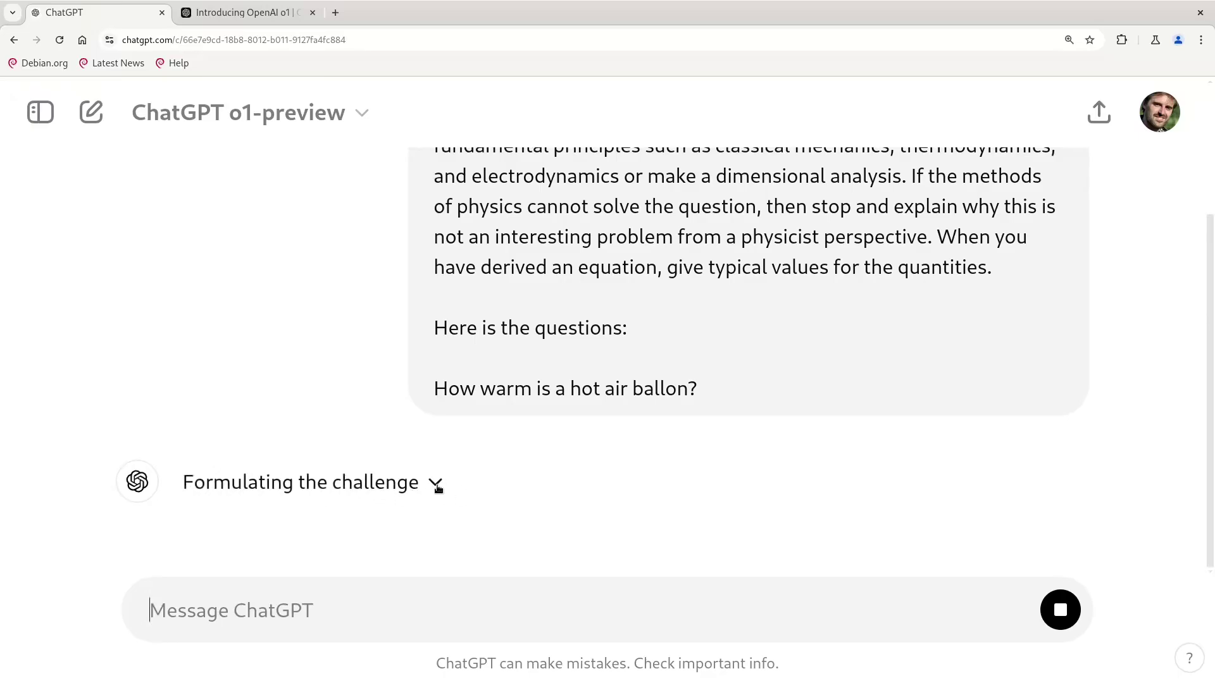
Expand o1-preview's reasoning and read down to the roughly 134°C balloon temperature answer
click(382, 483)
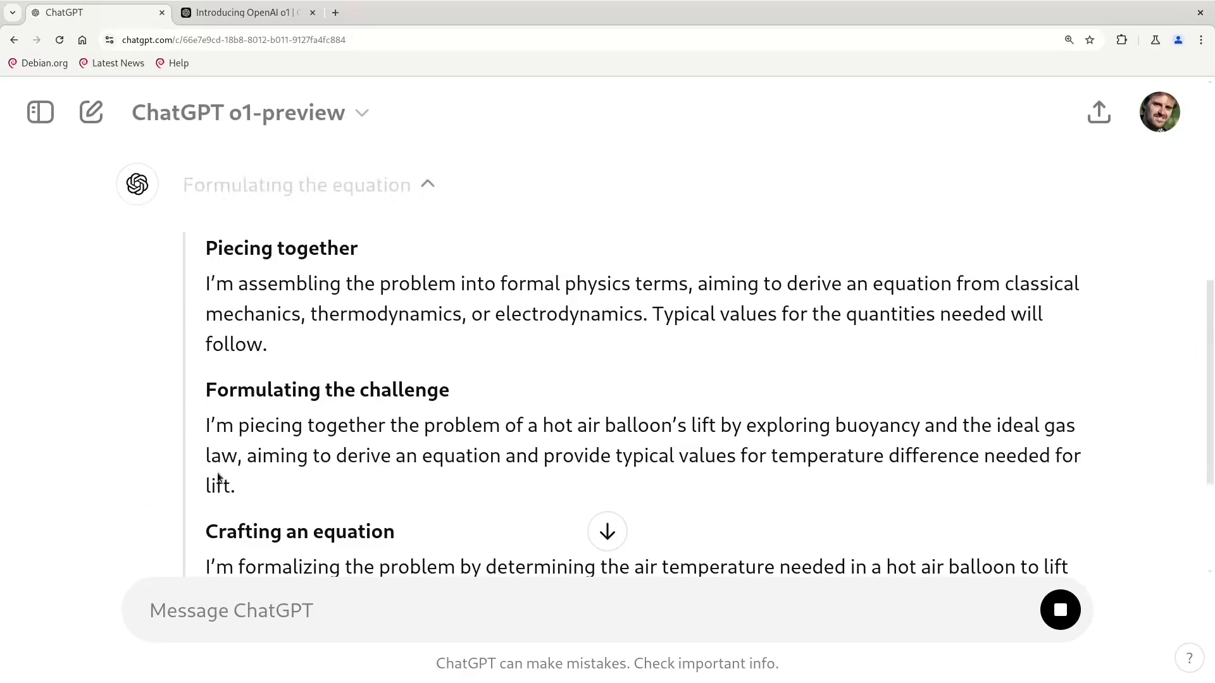
scroll(624, 448, down, 5)
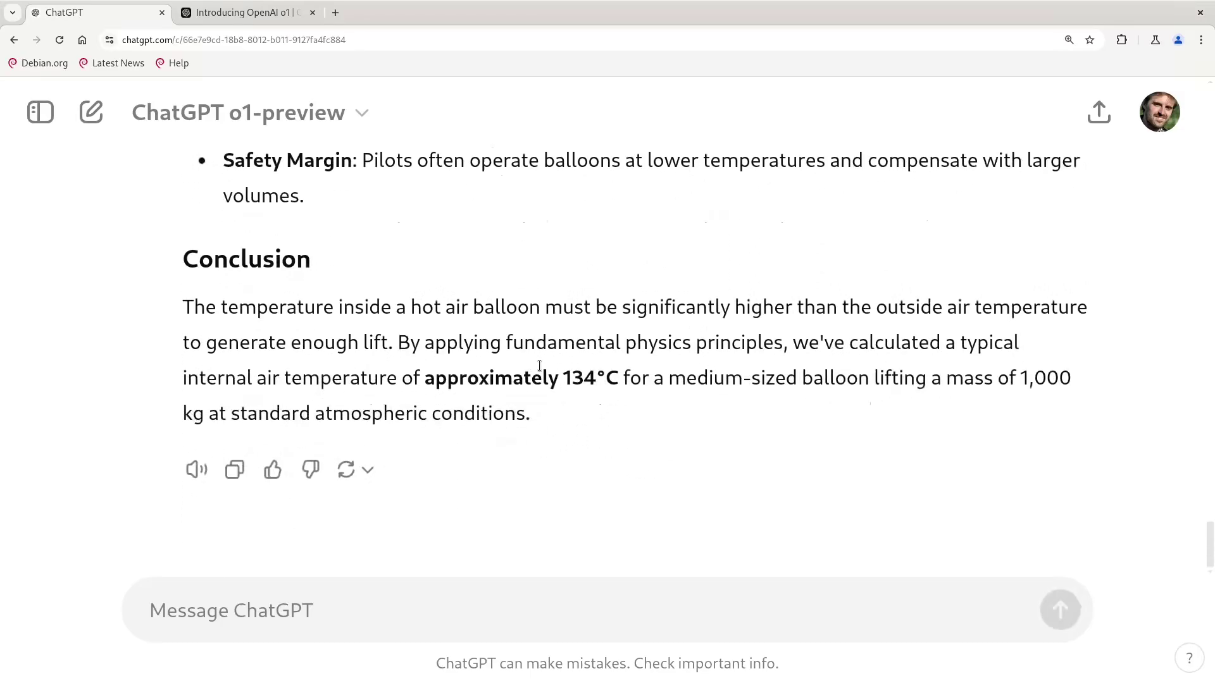
scroll(603, 366, up, 2)
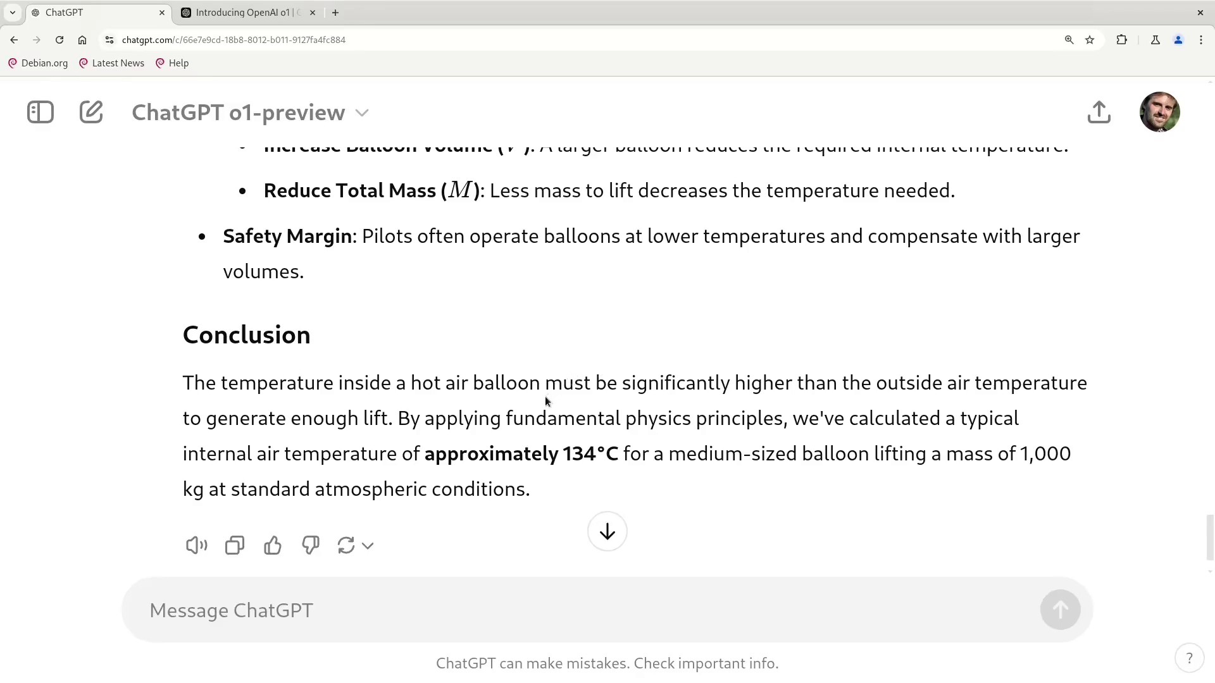
scroll(758, 484, up, 10)
scroll(756, 493, down, 2)
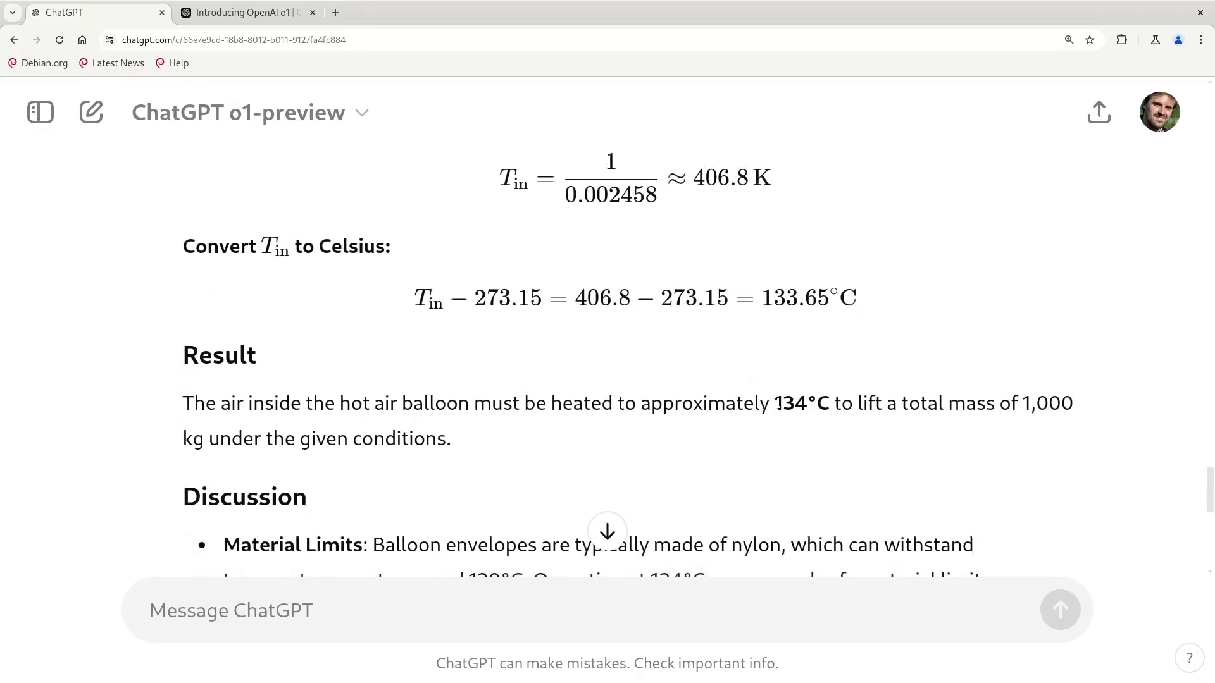
drag(778, 403, 831, 403)
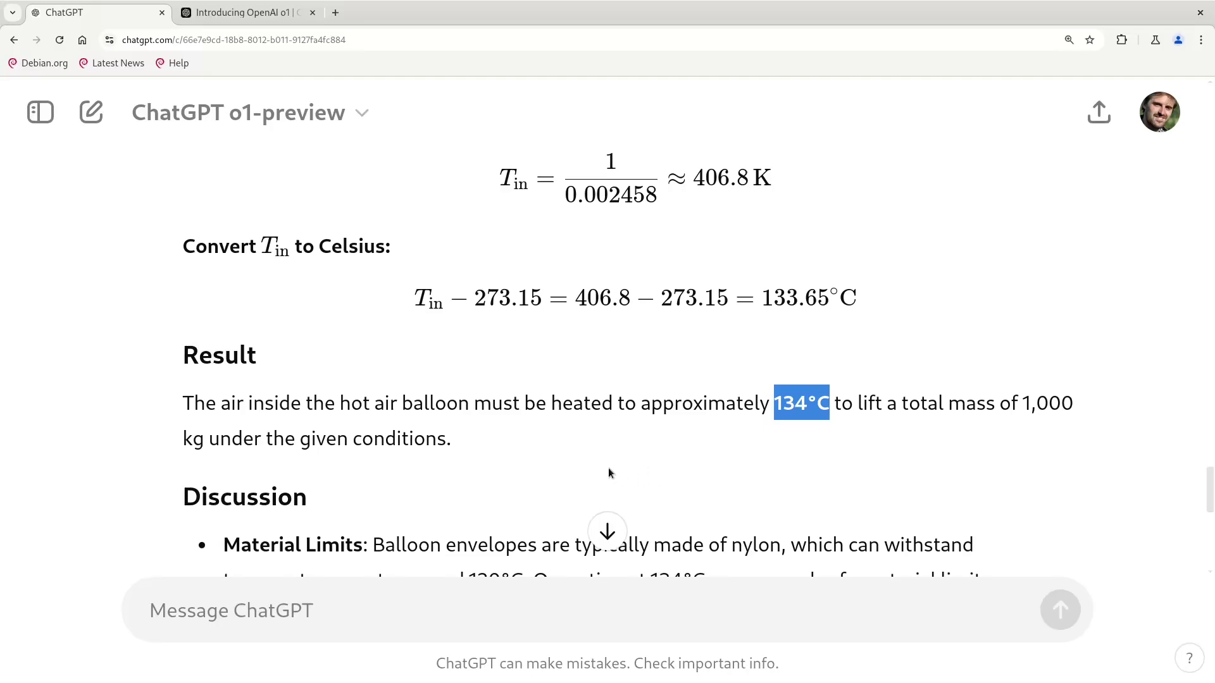
scroll(609, 448, down, 6)
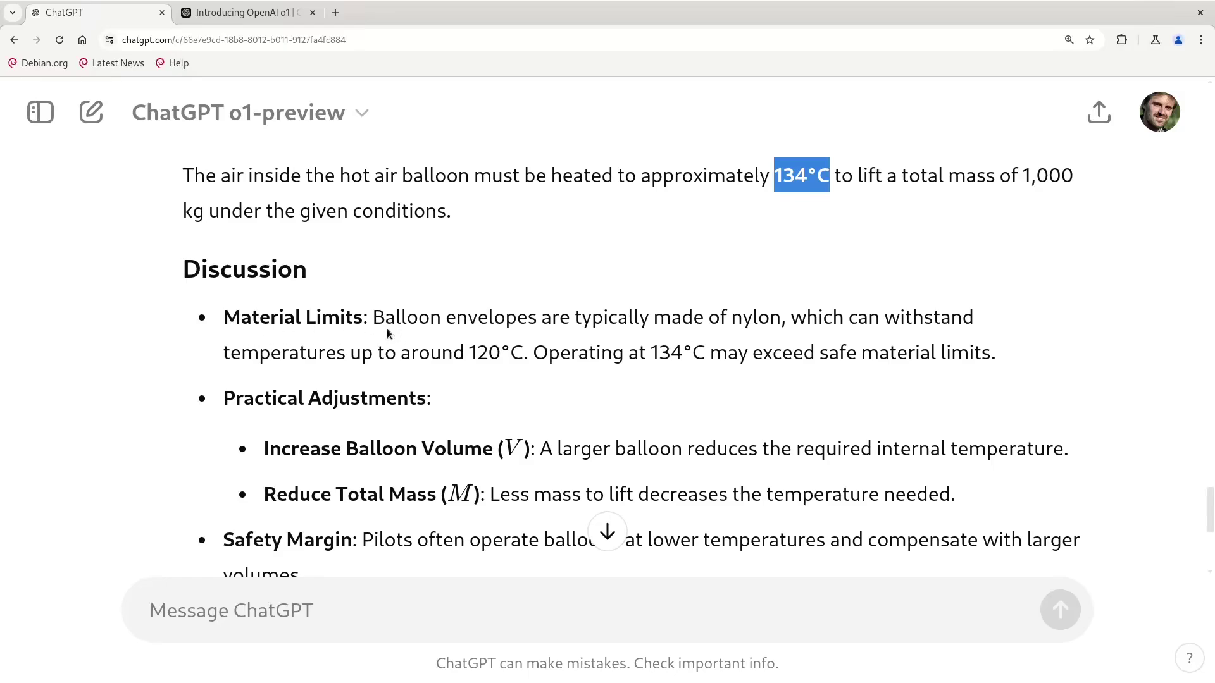
drag(371, 325, 1009, 356)
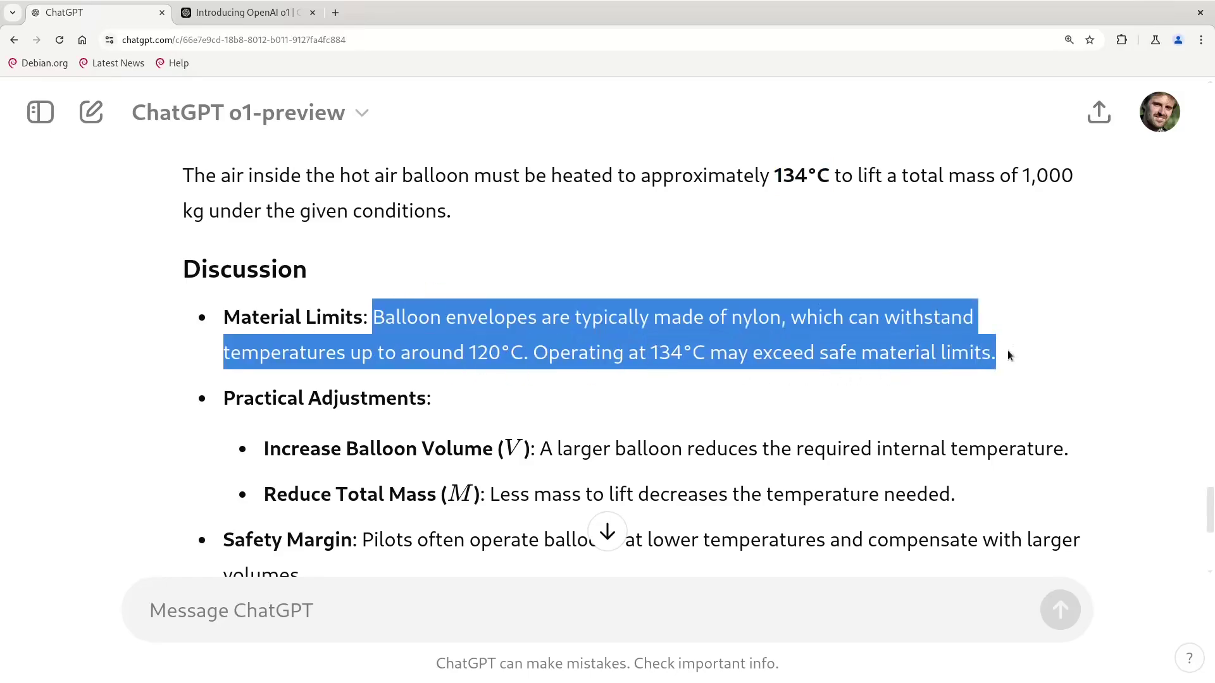
click(517, 352)
drag(539, 353, 1008, 361)
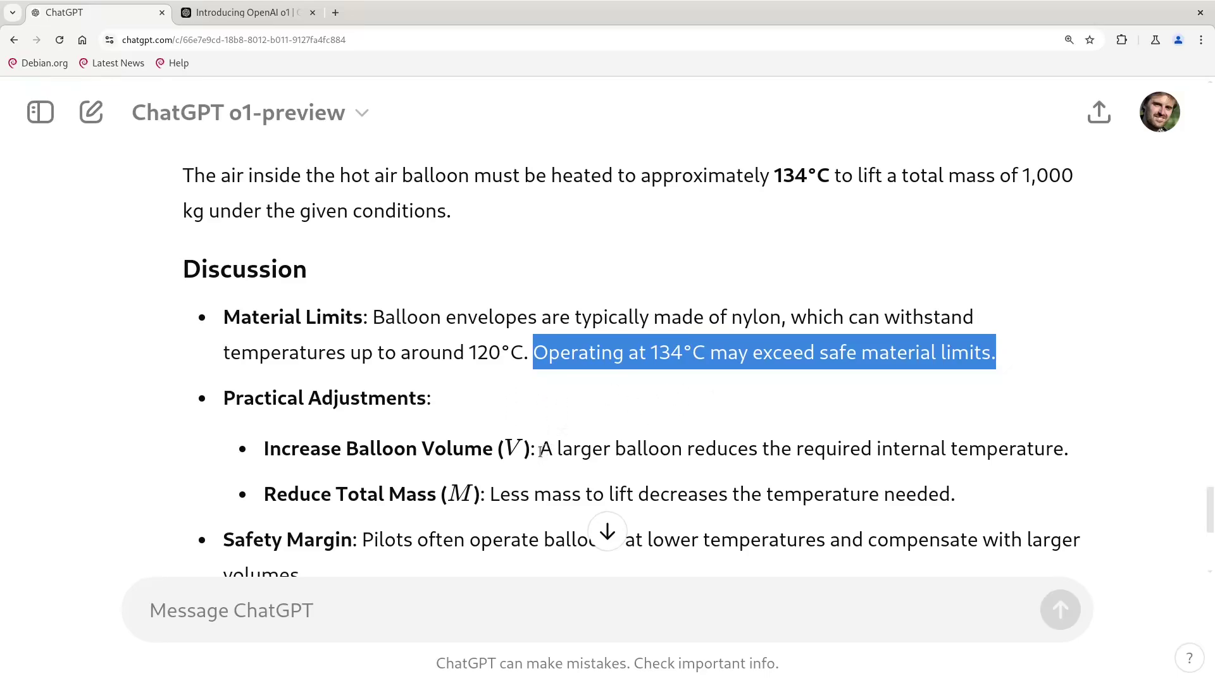
scroll(540, 451, down, 4)
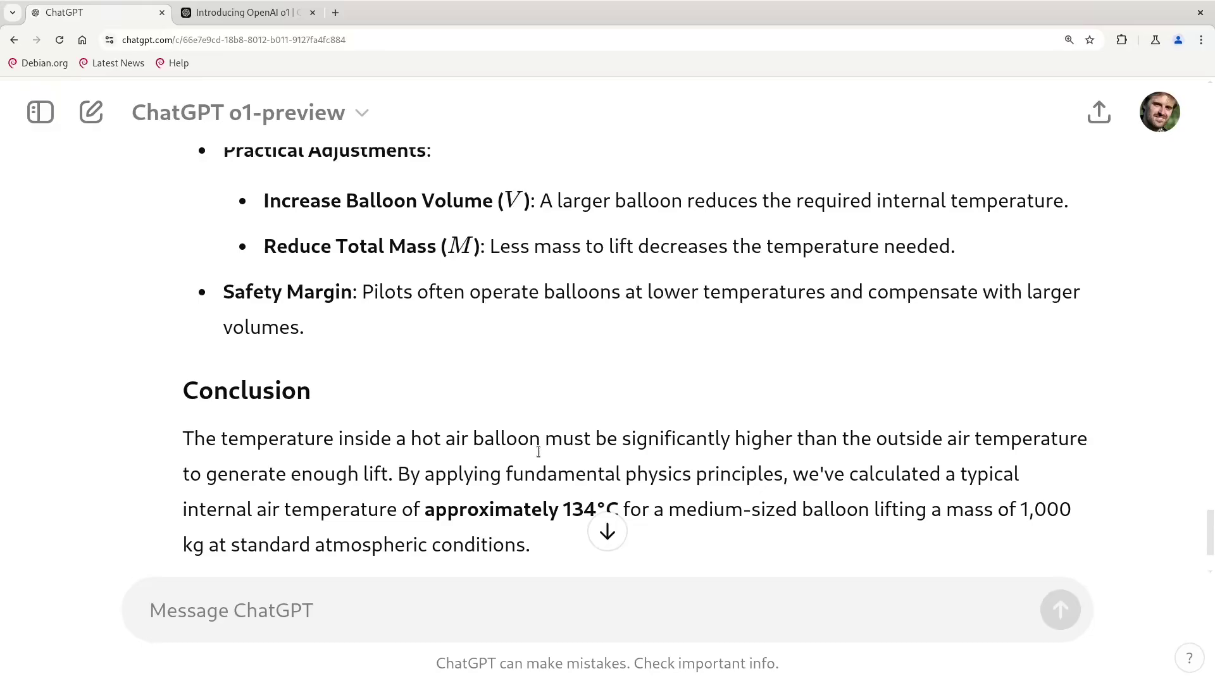
scroll(538, 451, down, 2)
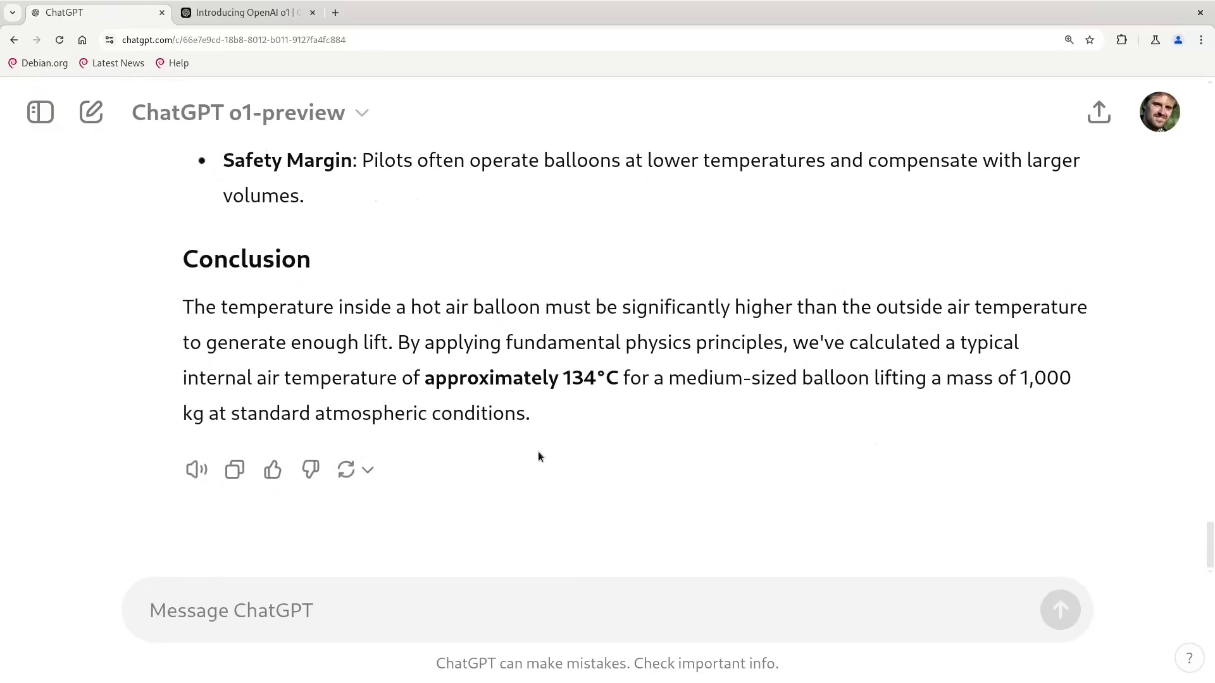
scroll(538, 455, up, 1)
scroll(508, 444, up, 2)
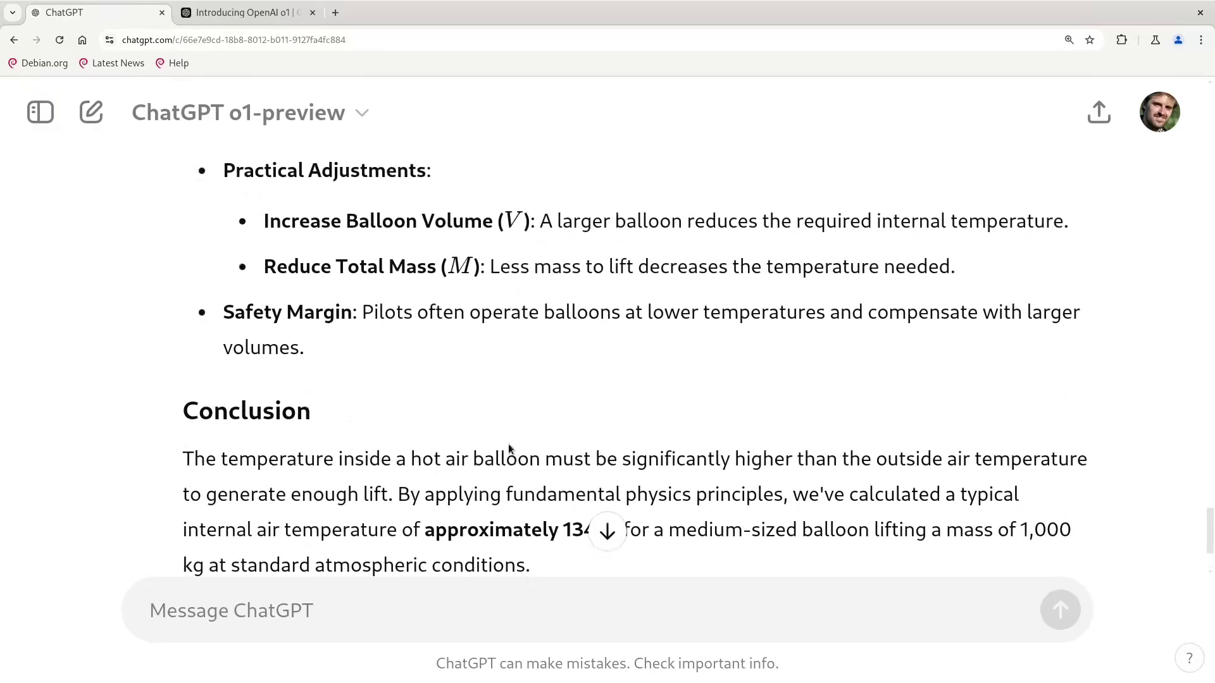
scroll(508, 444, down, 3)
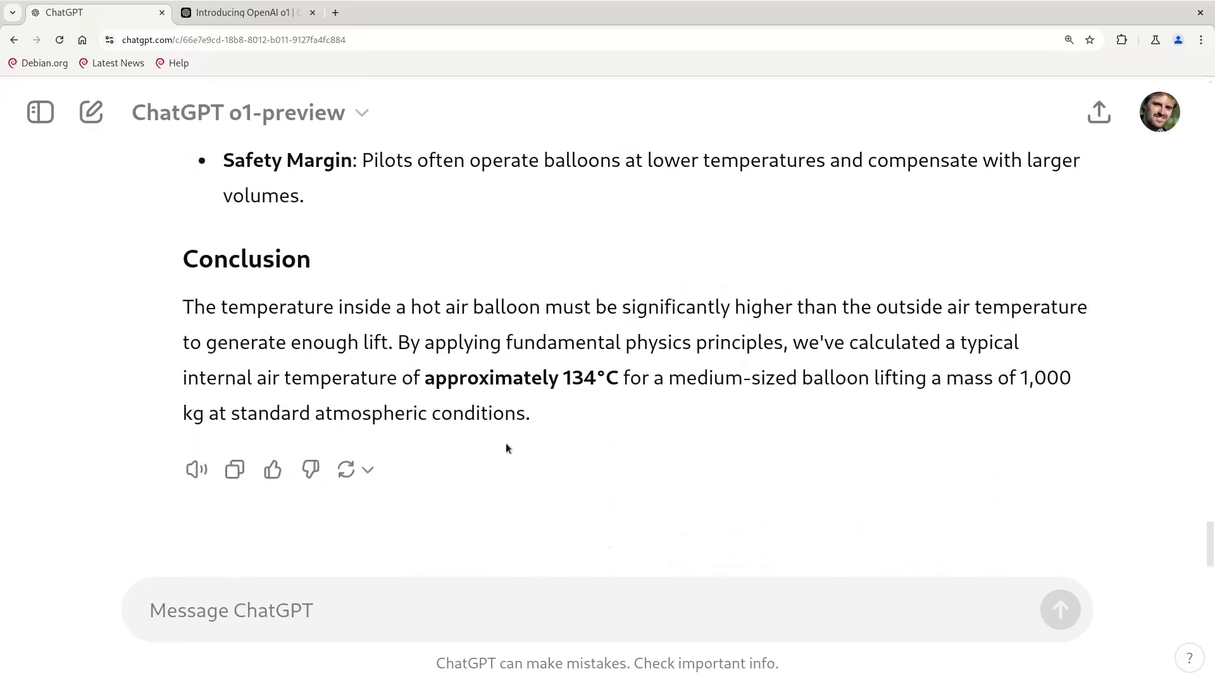
drag(564, 378, 595, 384)
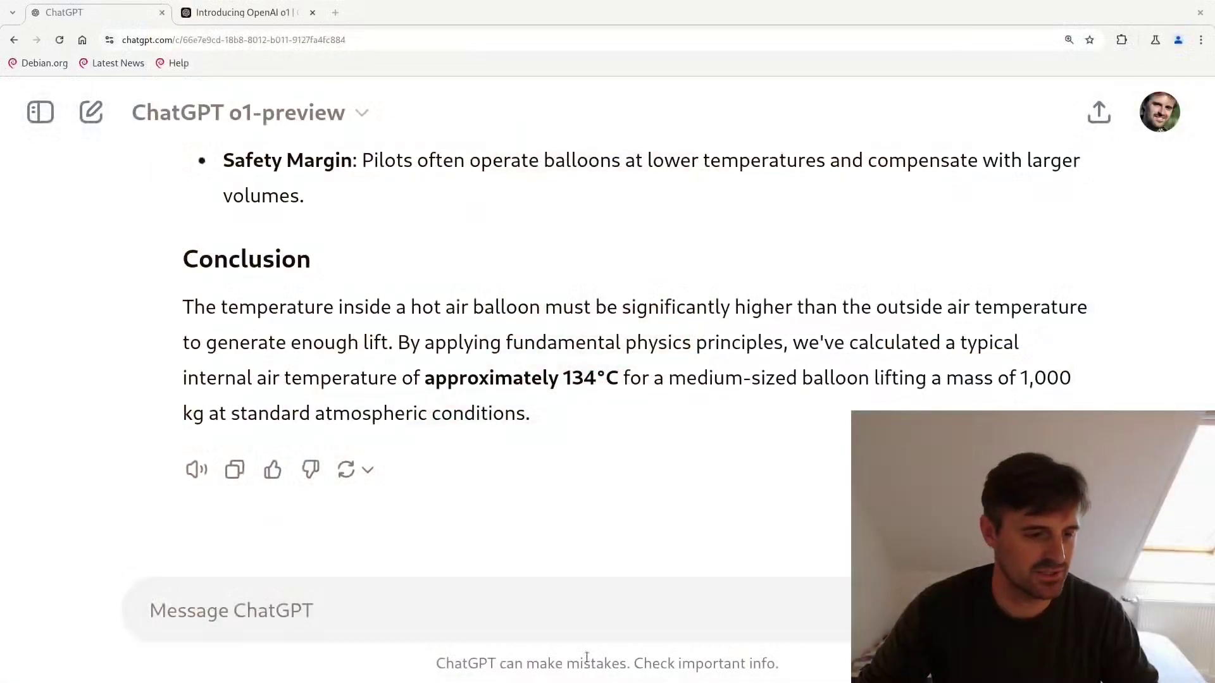
Send the follow-up 'How fast should a tumble dryer rotate?' to o1-preview
click(474, 611)
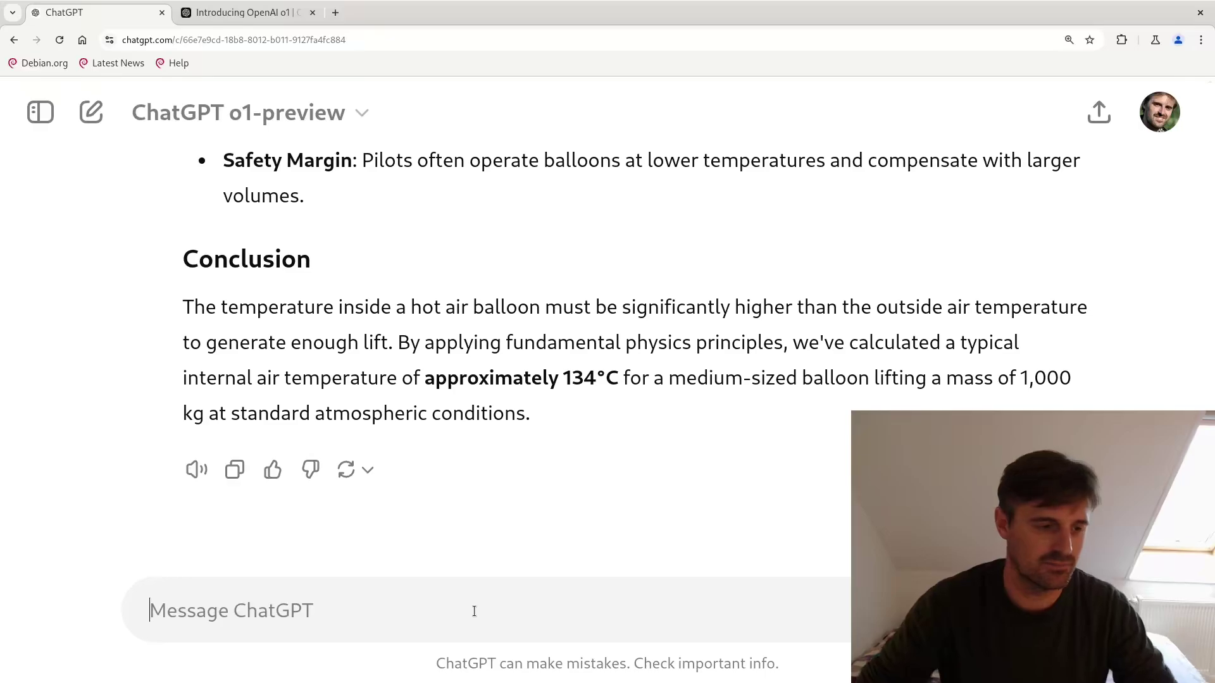
text(How)
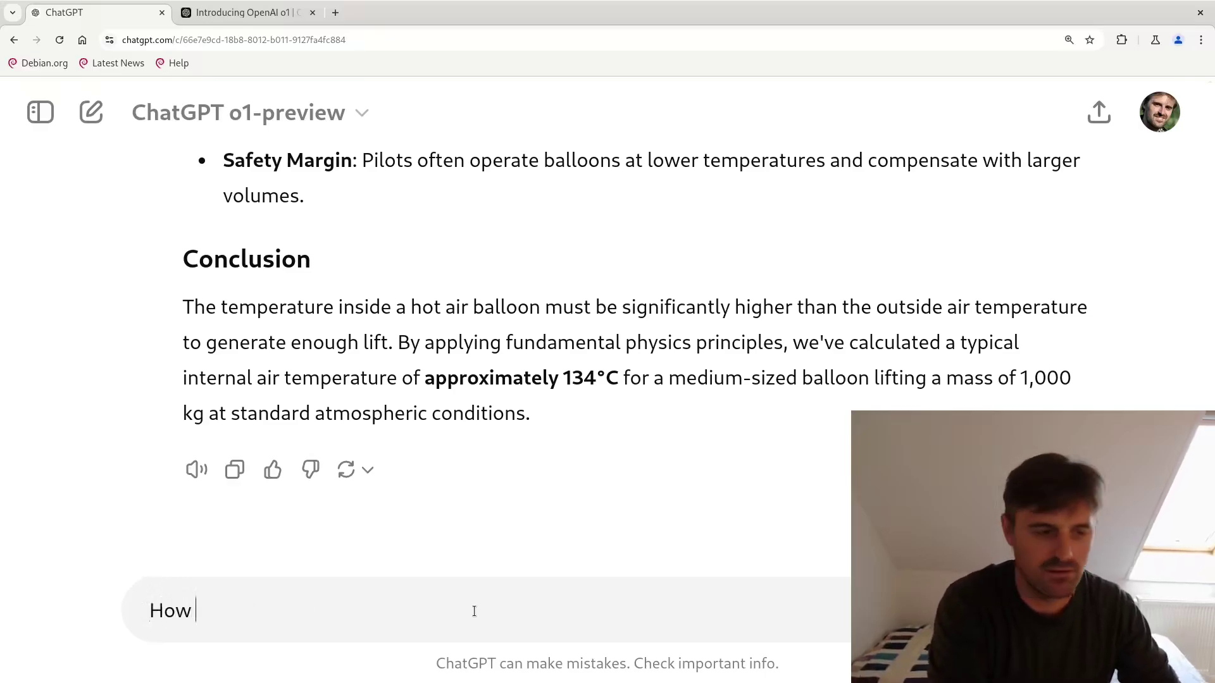
text( fast sh)
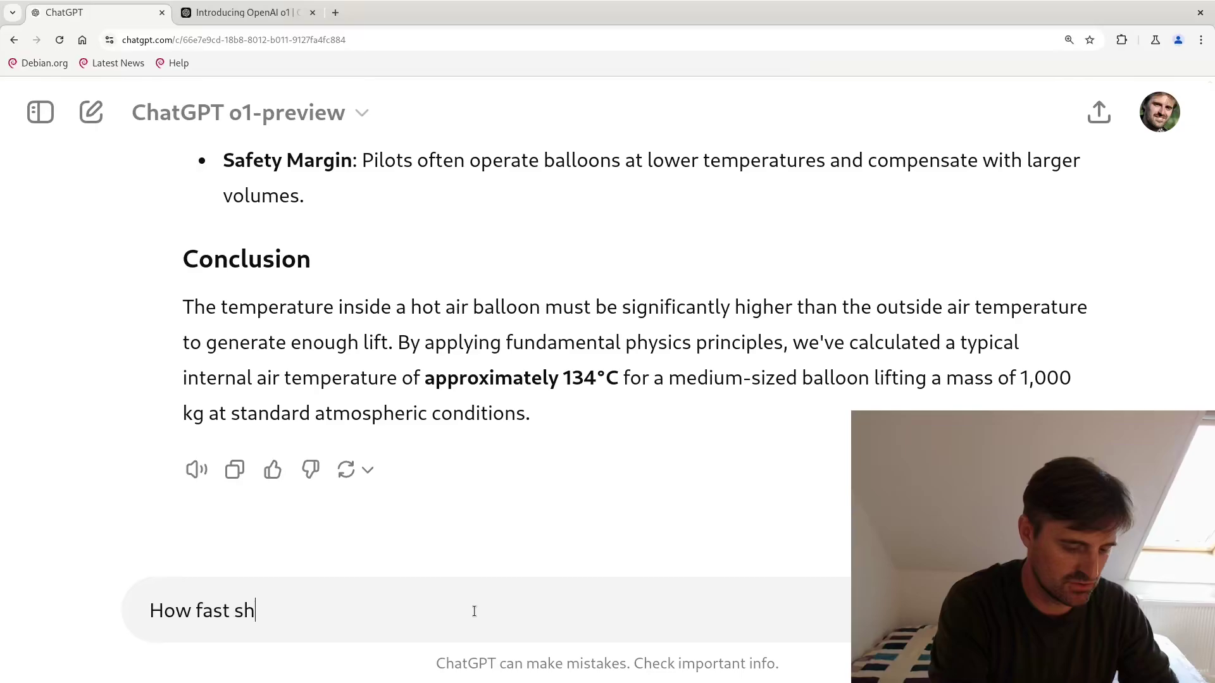
text(ould a )
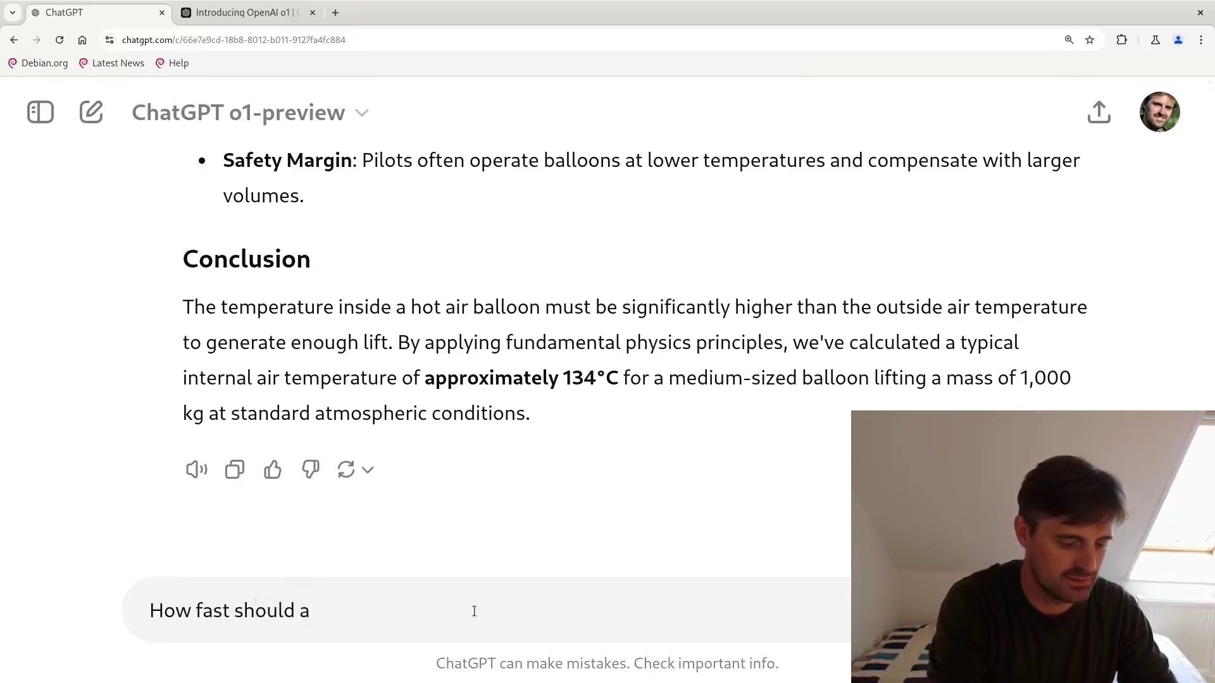
text(tumb)
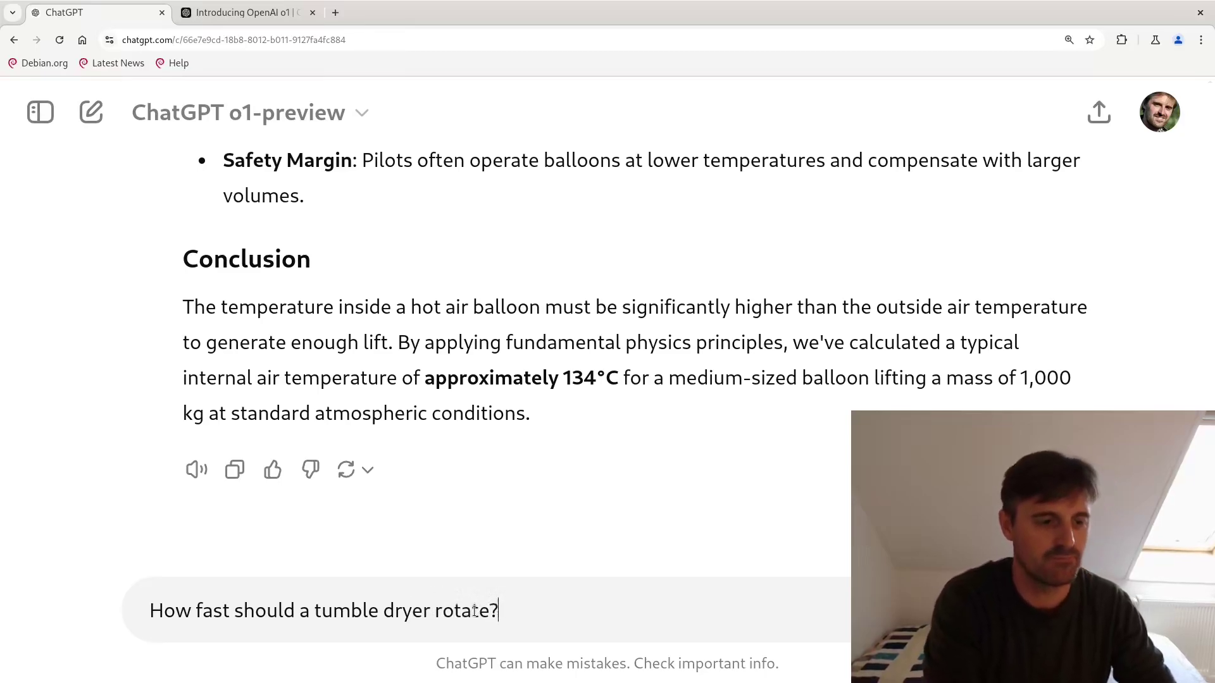
text(le dryer rotate?)
key(Return)
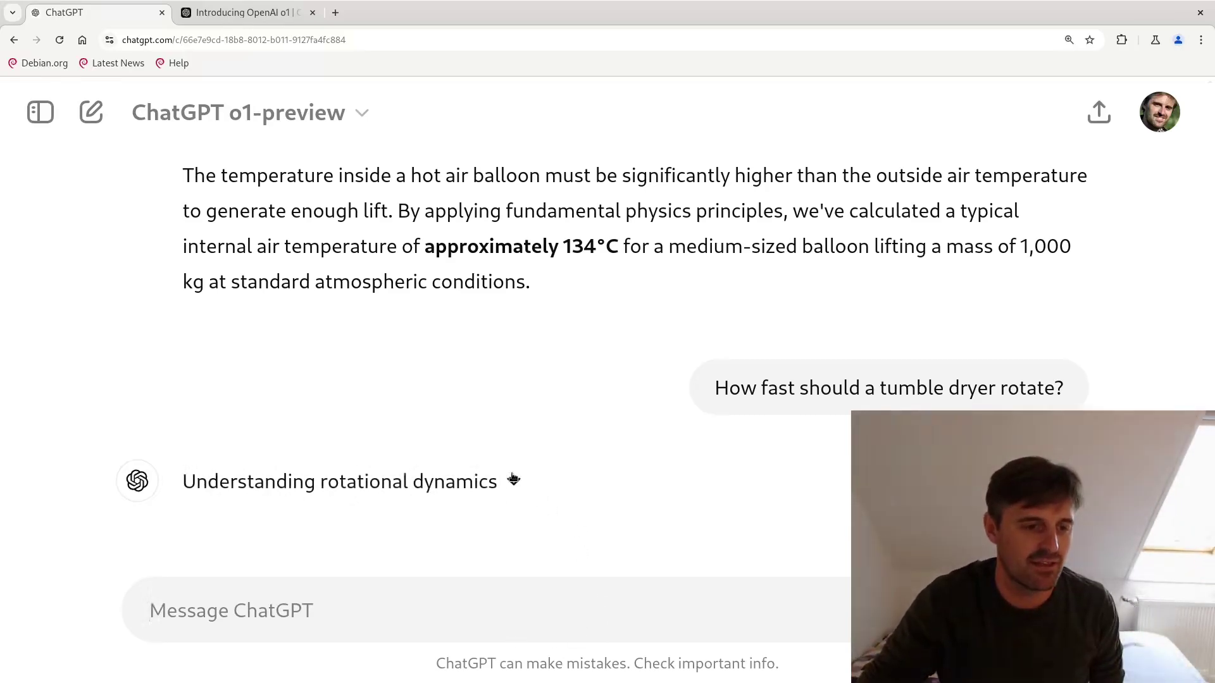
Expand the tumble dryer reasoning and highlight the centrifugal and gravitational acceleration terms
click(513, 480)
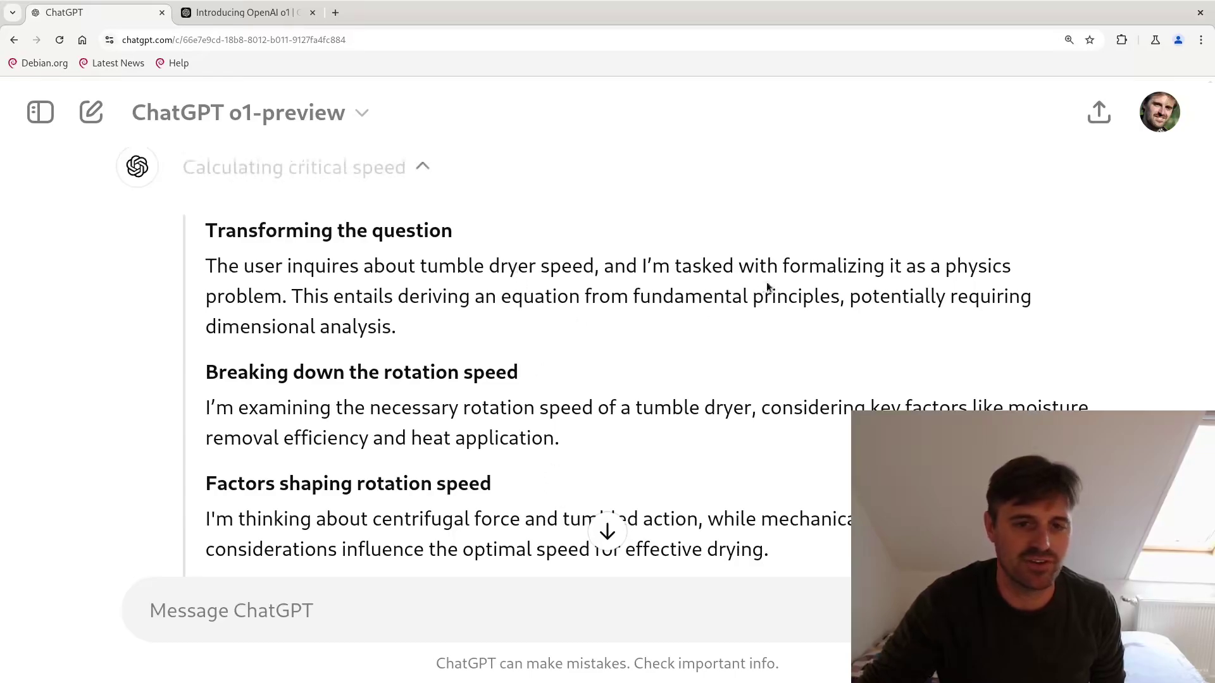
scroll(696, 430, down, 3)
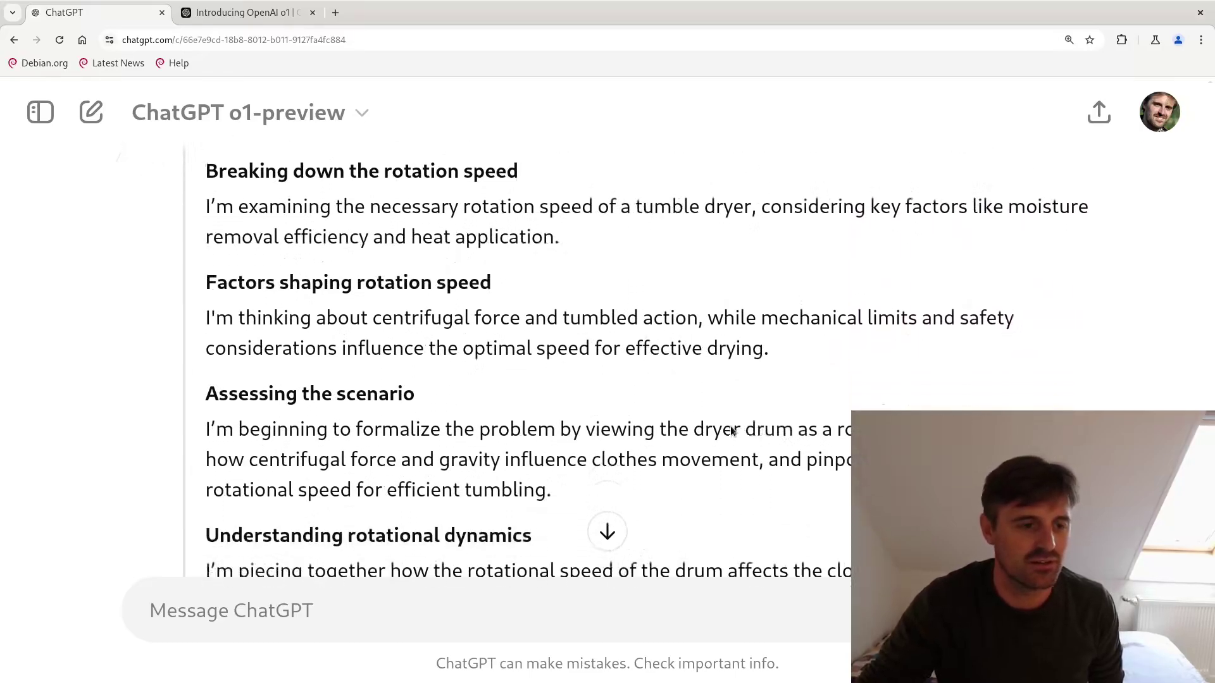
scroll(732, 430, down, 4)
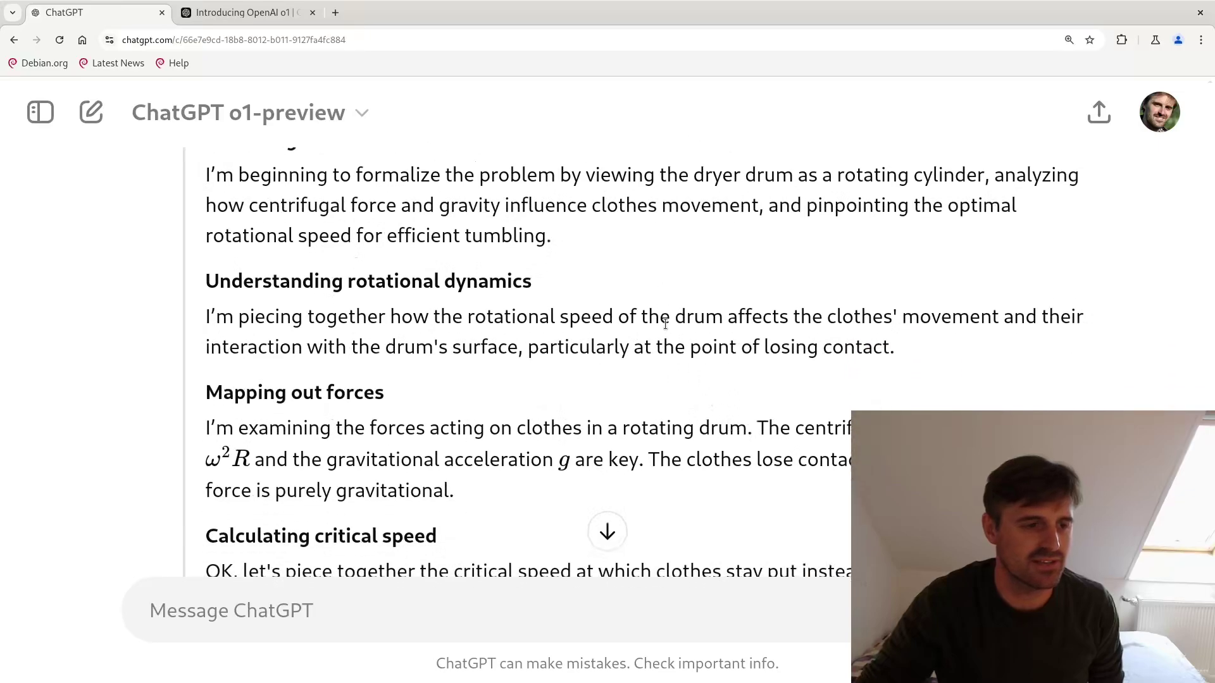
scroll(665, 324, down, 1)
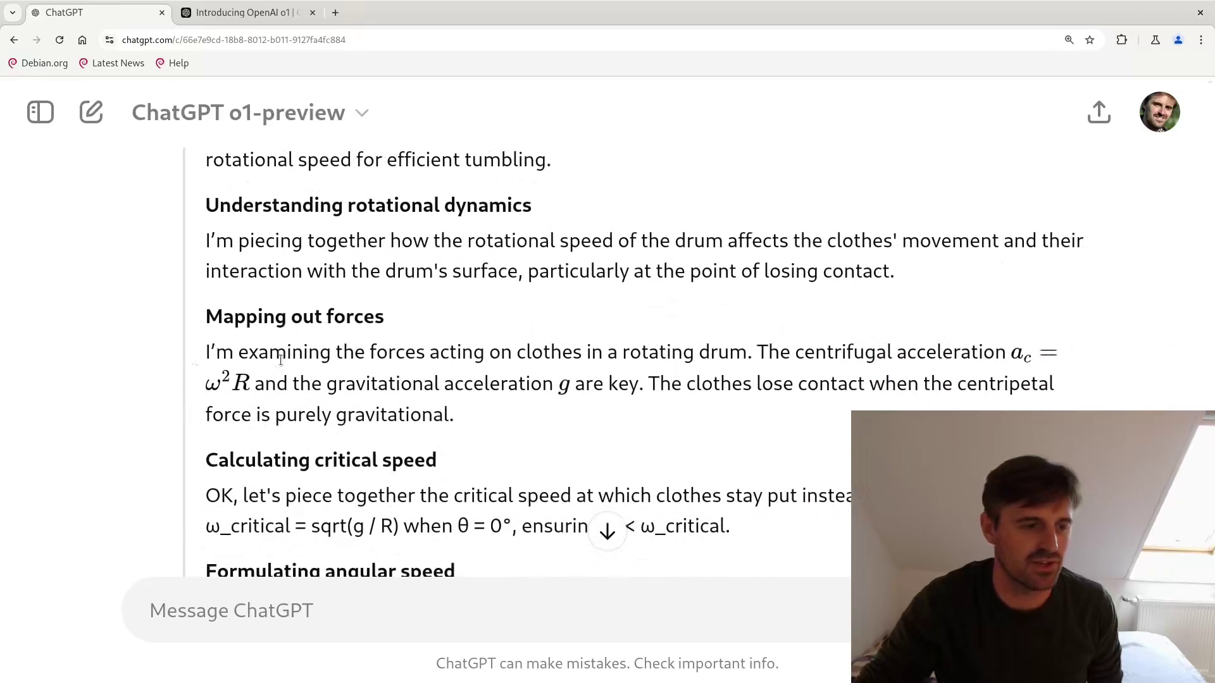
drag(206, 384, 649, 387)
click(378, 391)
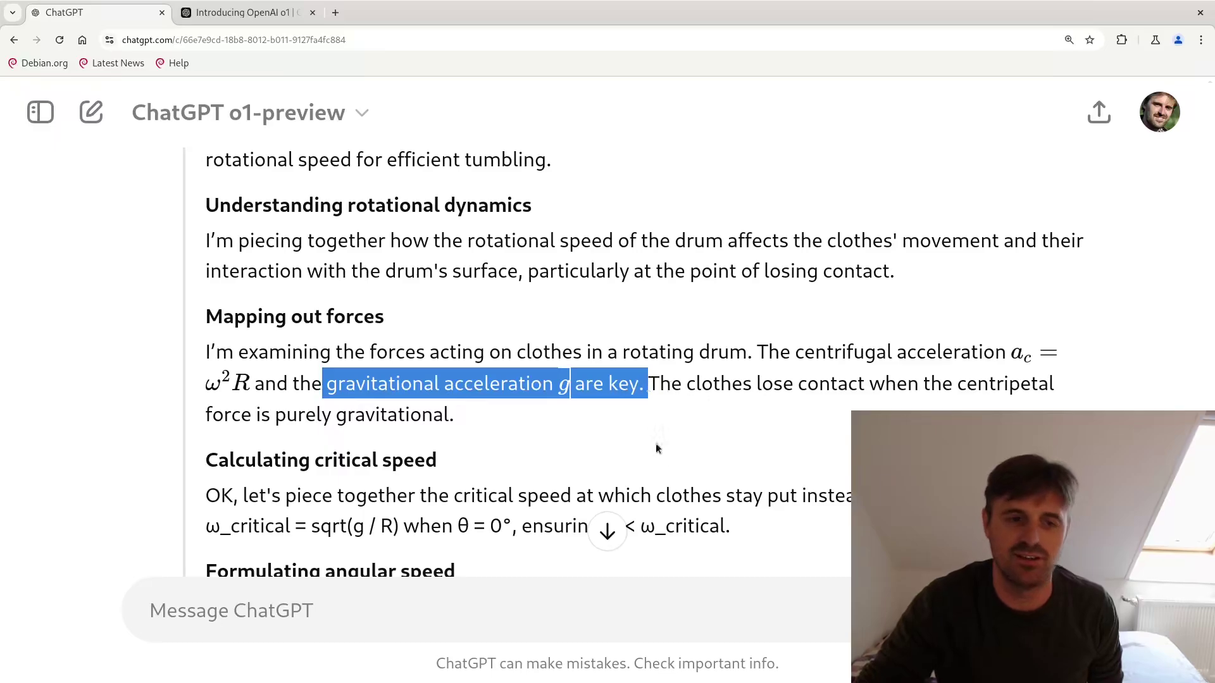
scroll(670, 456, down, 1)
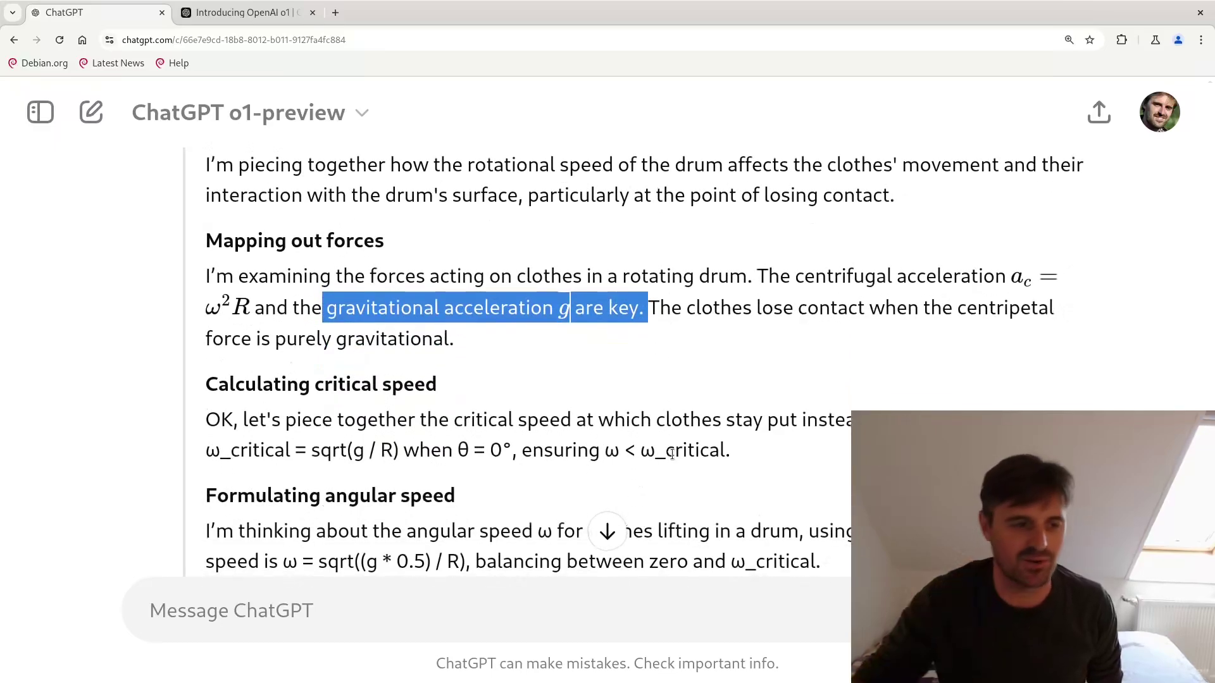
scroll(689, 430, down, 1)
scroll(689, 429, down, 2)
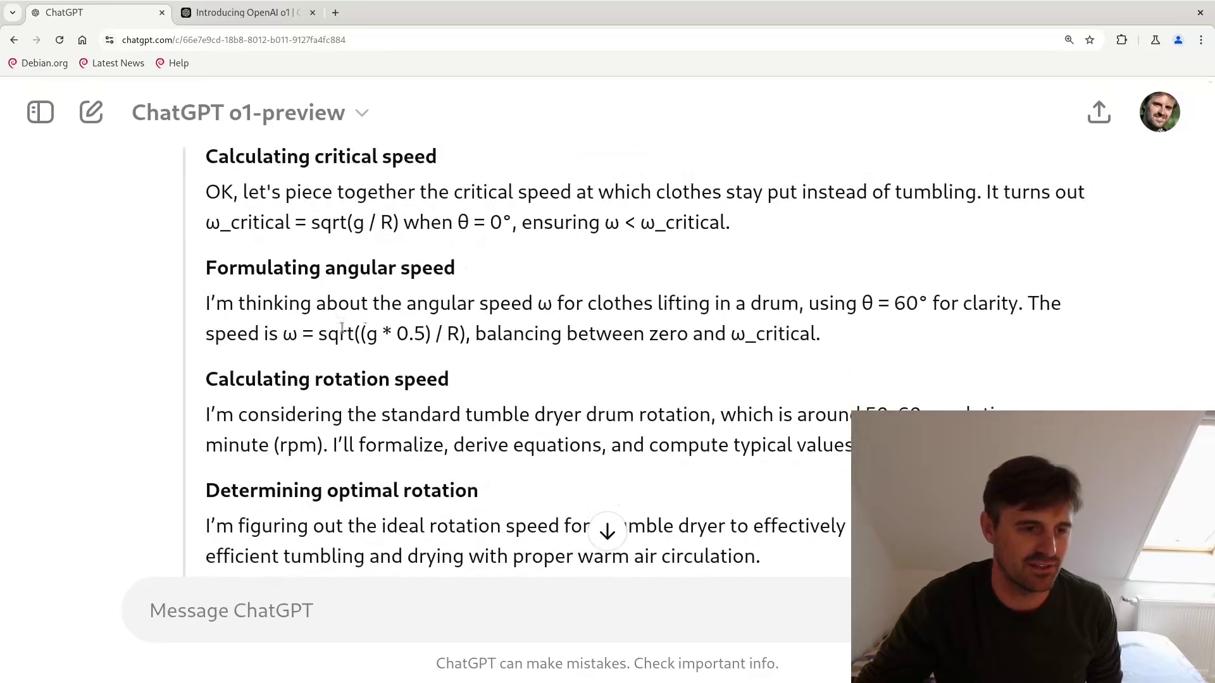
Highlight the angular speed formula and slipping condition, then read into the Formalizing the Problem section
drag(275, 338, 492, 351)
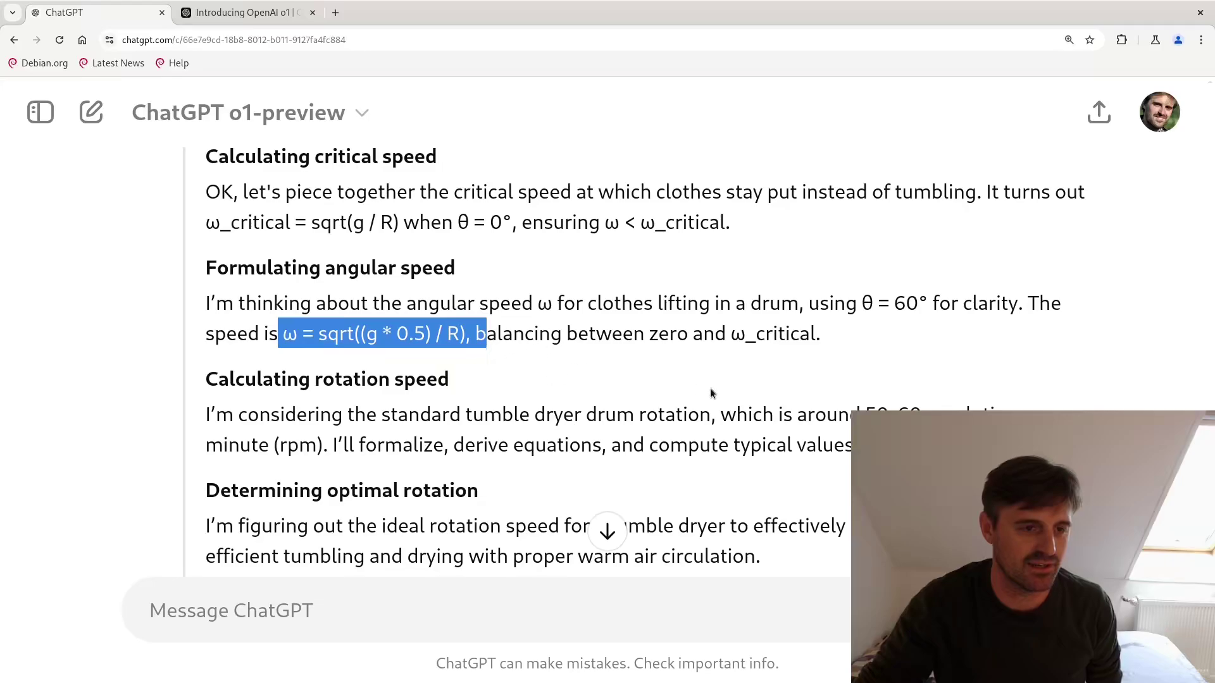
scroll(711, 393, down, 6)
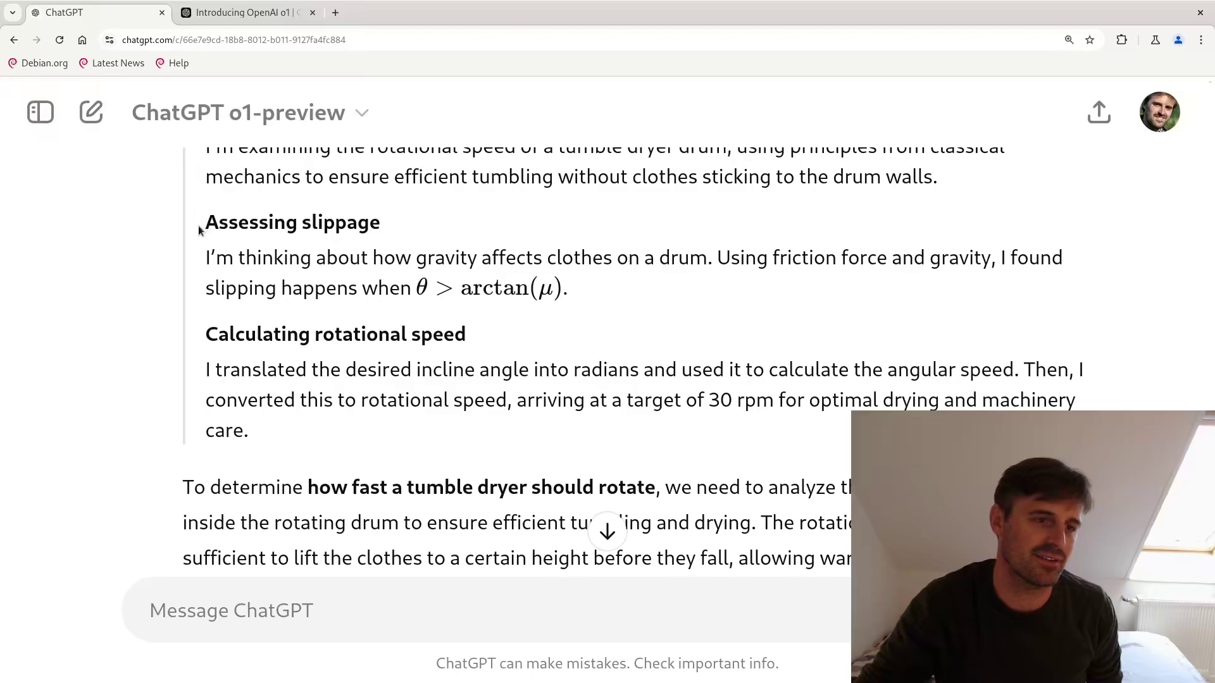
drag(203, 222, 386, 232)
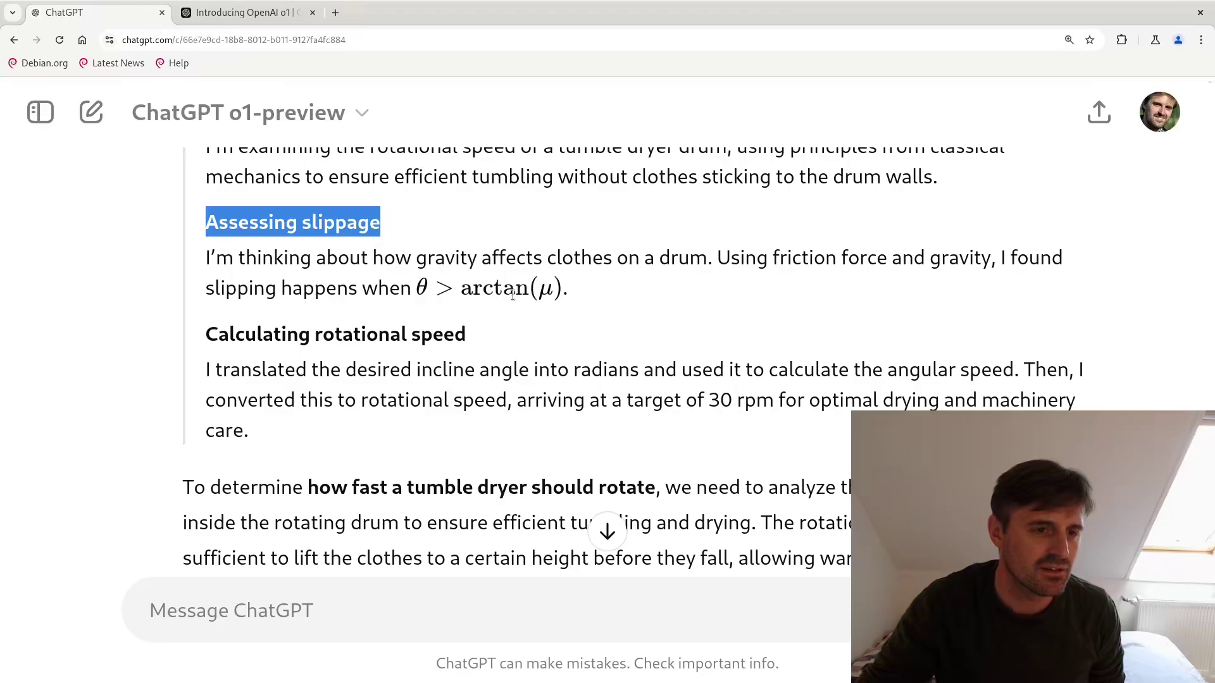
drag(464, 292, 545, 305)
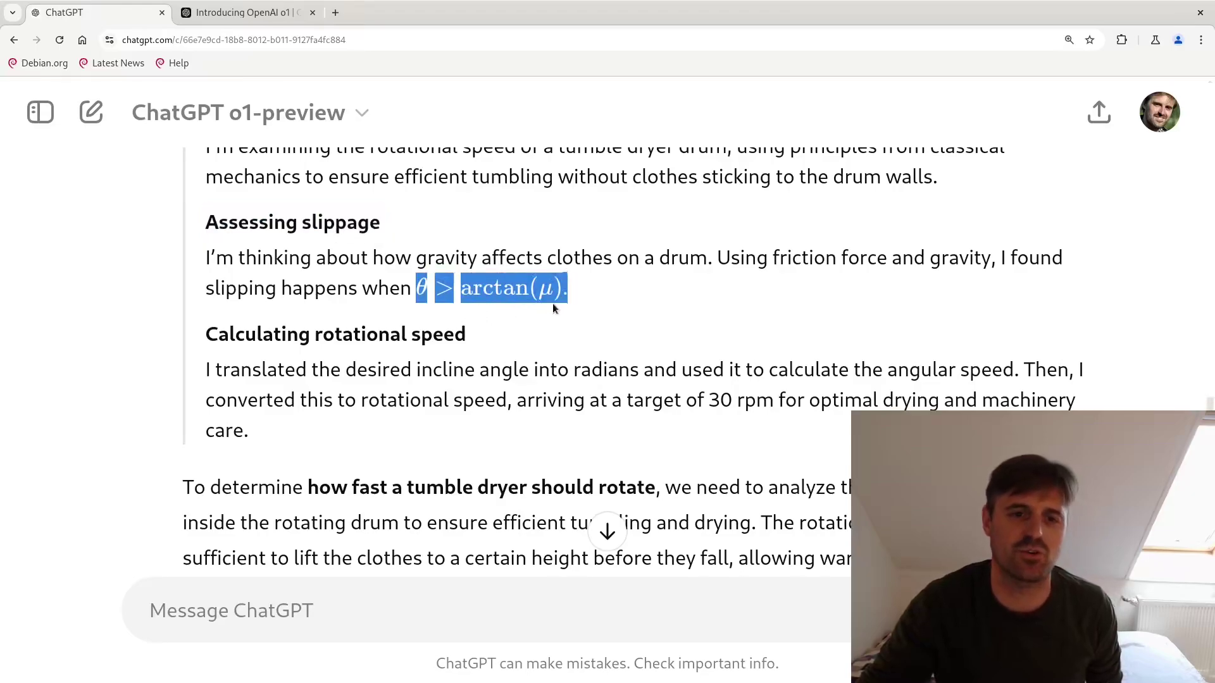
scroll(616, 298, down, 3)
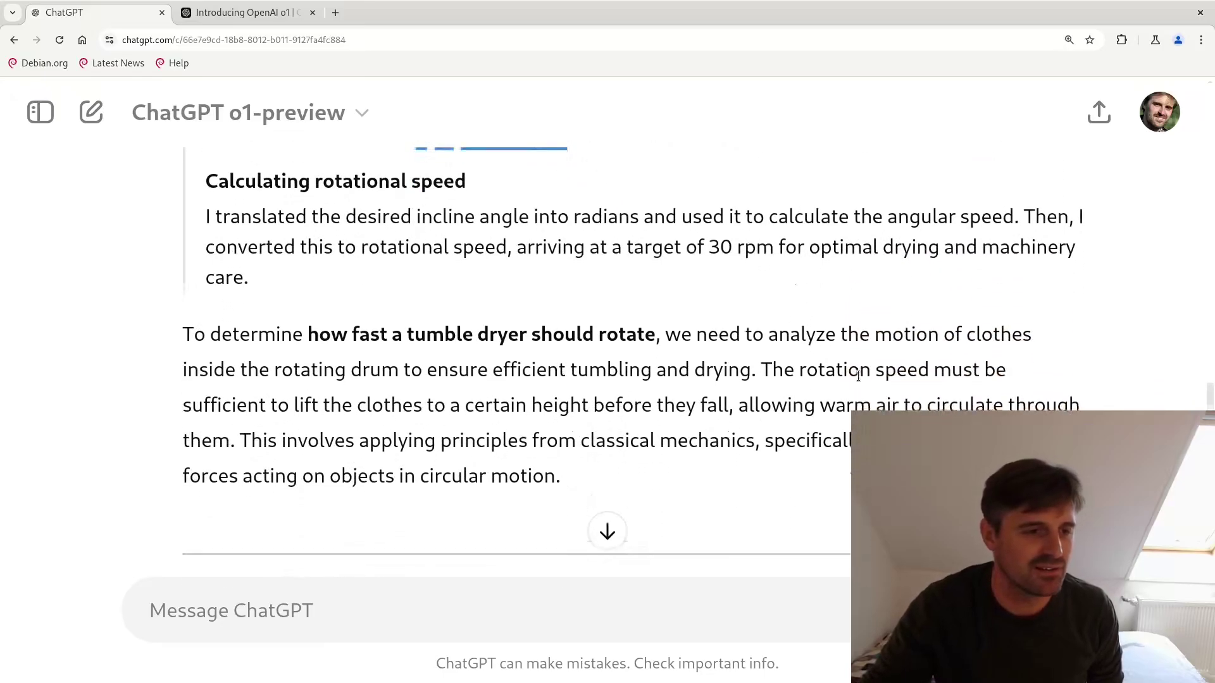
scroll(858, 374, down, 8)
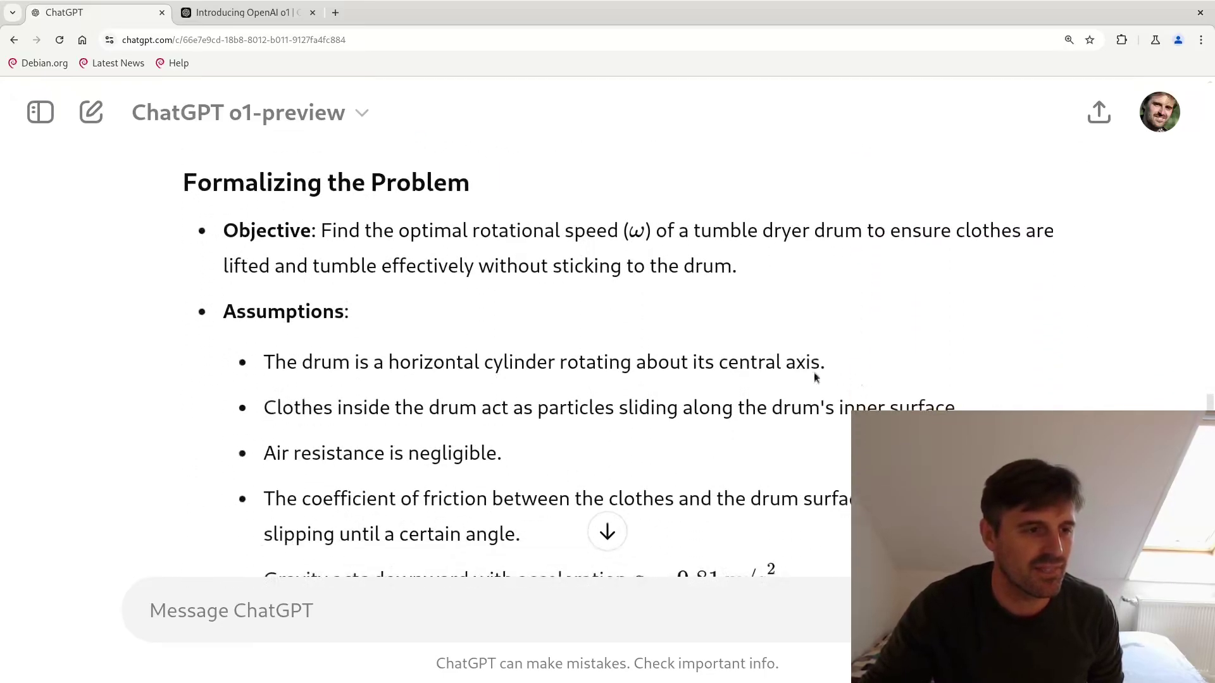